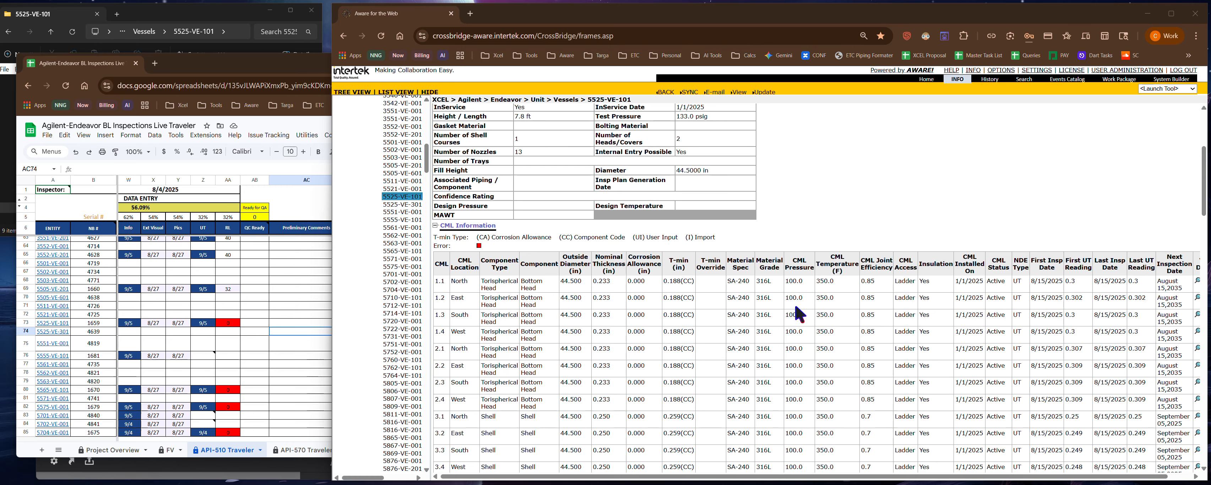
- Examine the T-min calculation parameters and comments in the details of shell CML 3.4
{"action": "scroll", "coordinate": [849, 337], "scroll_direction": "down", "scroll_amount": 4}
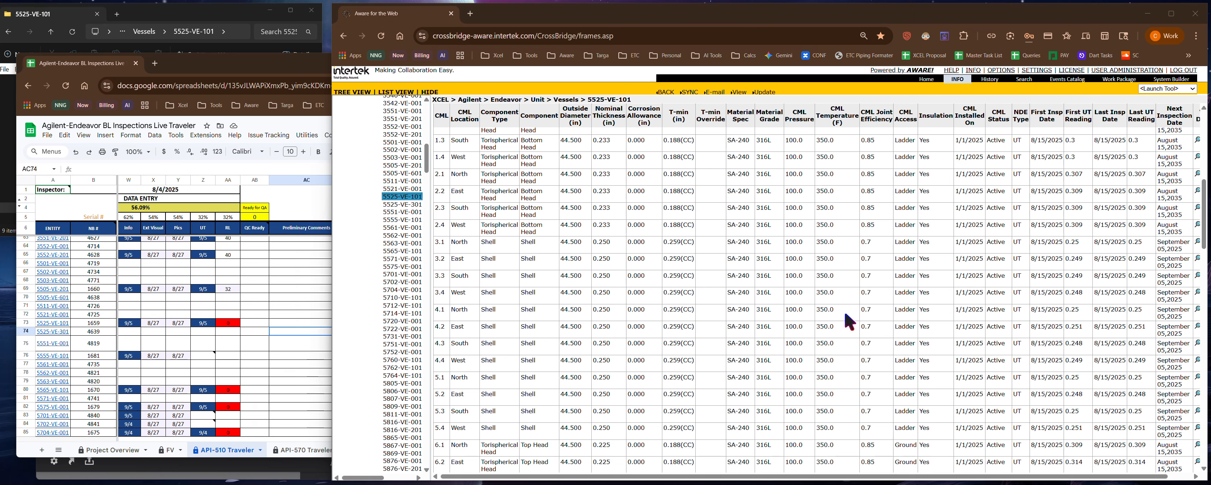
{"action": "left_click_drag", "start_coordinate": [664, 292], "coordinate": [693, 293]}
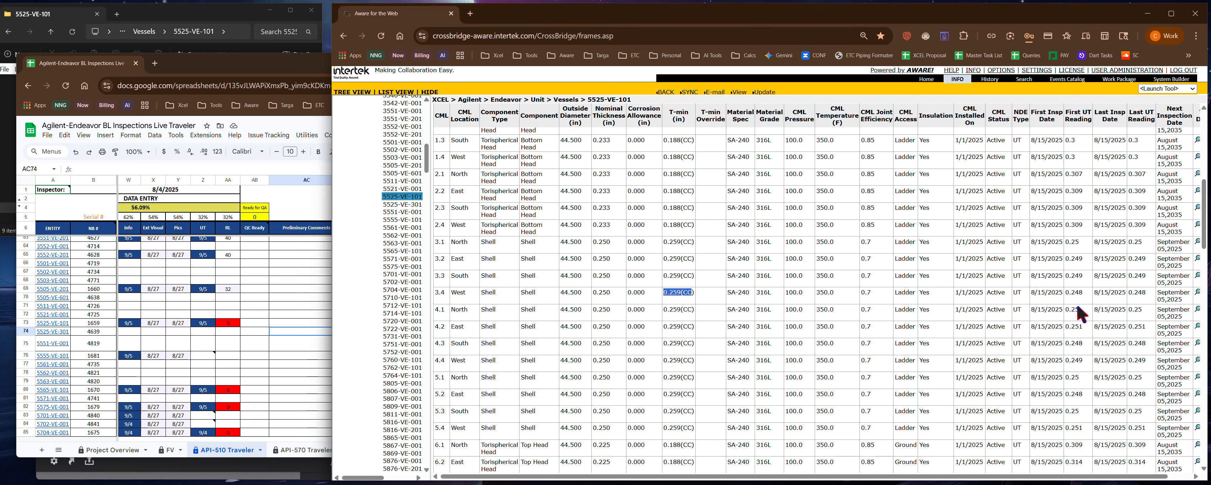
{"action": "left_click", "coordinate": [1195, 294]}
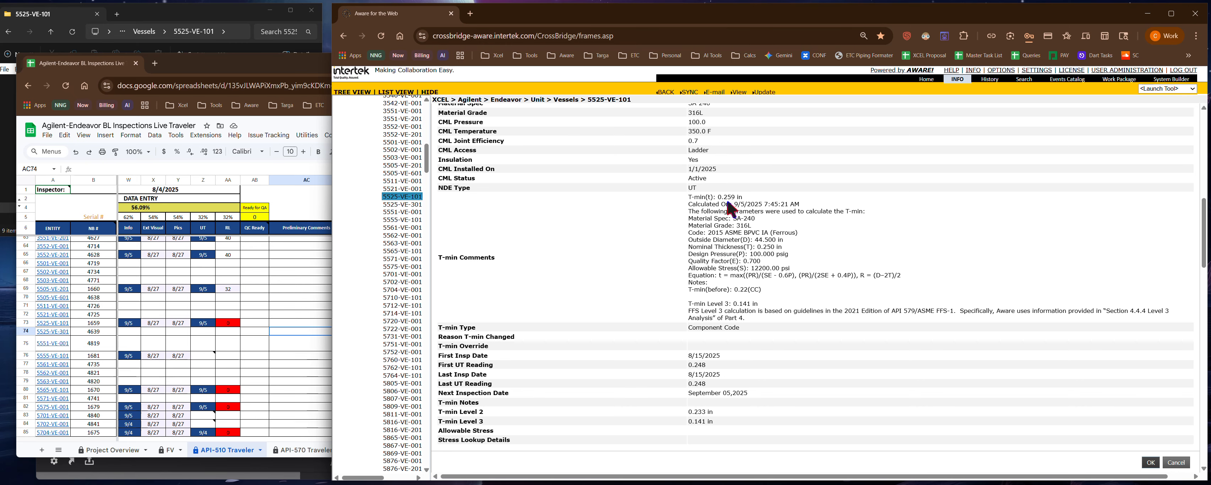
{"action": "scroll", "coordinate": [740, 208], "scroll_direction": "up", "scroll_amount": 2}
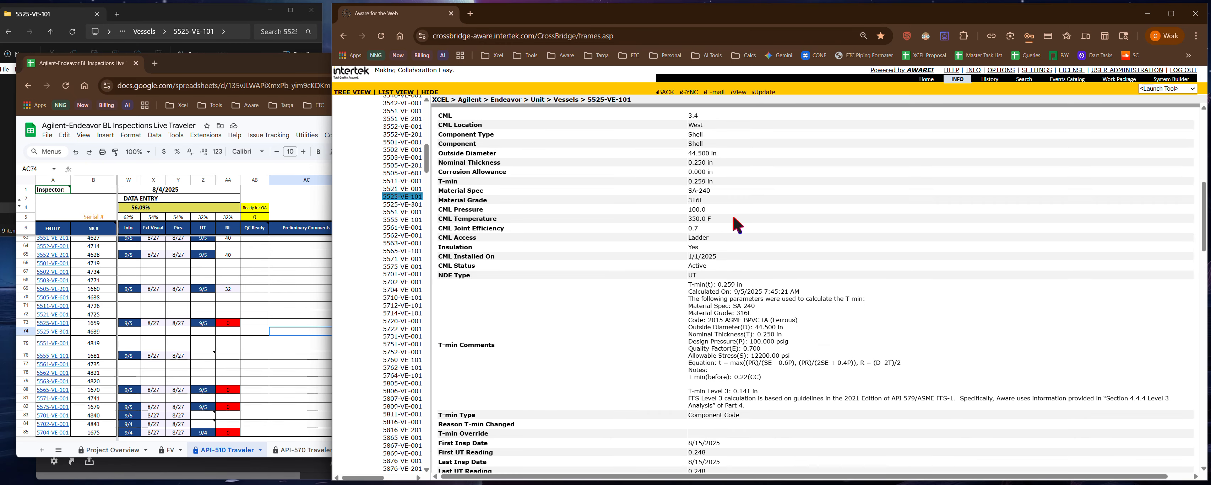
{"action": "scroll", "coordinate": [762, 188], "scroll_direction": "down", "scroll_amount": 2}
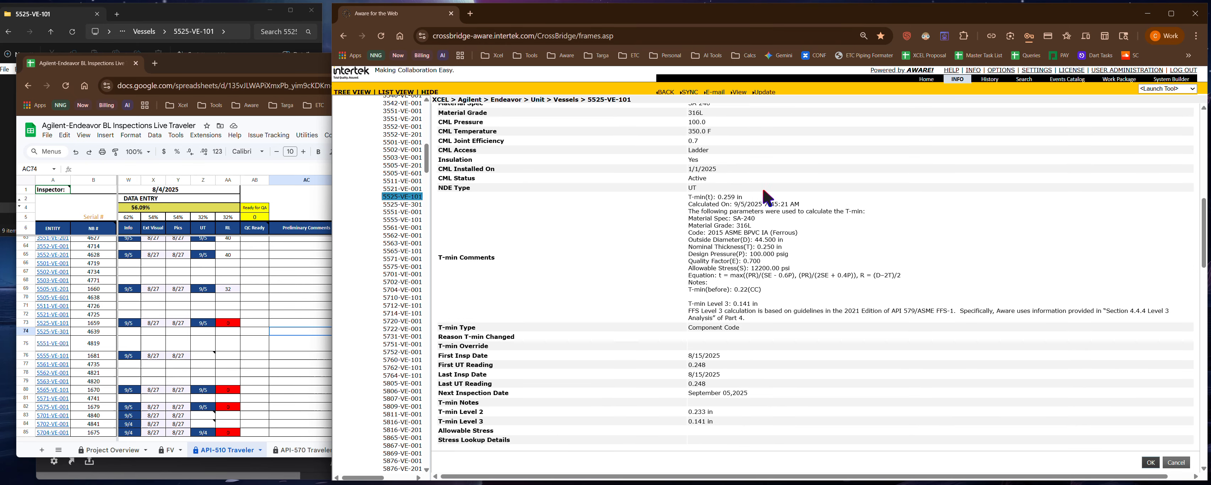
{"action": "left_click", "coordinate": [1176, 462]}
{"action": "left_click", "coordinate": [850, 218]}
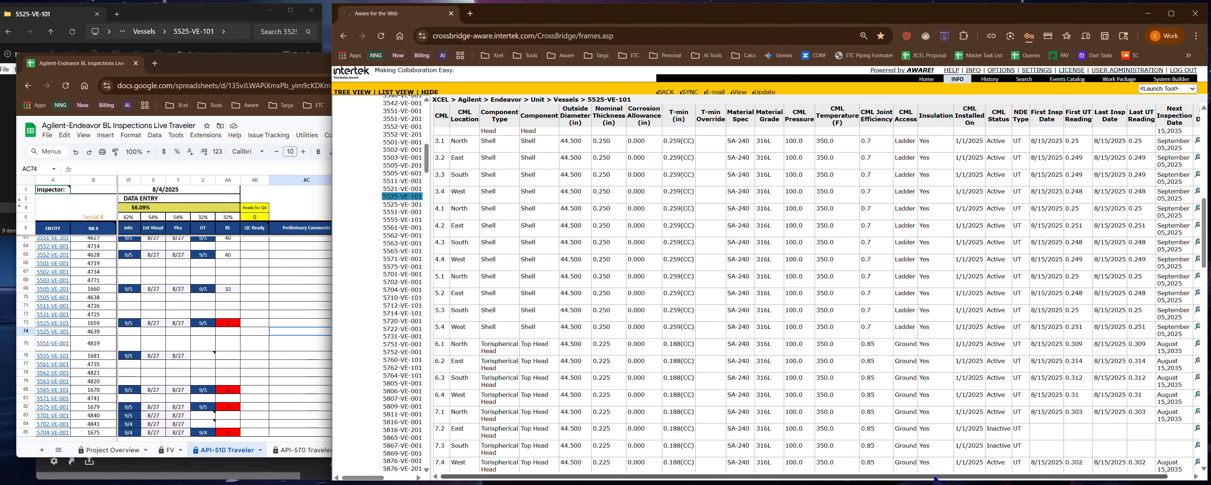
- Open shell CML 3.1 for editing and set its T-min Notes to G5, G21
{"action": "left_click_drag", "start_coordinate": [938, 475], "coordinate": [984, 478]}
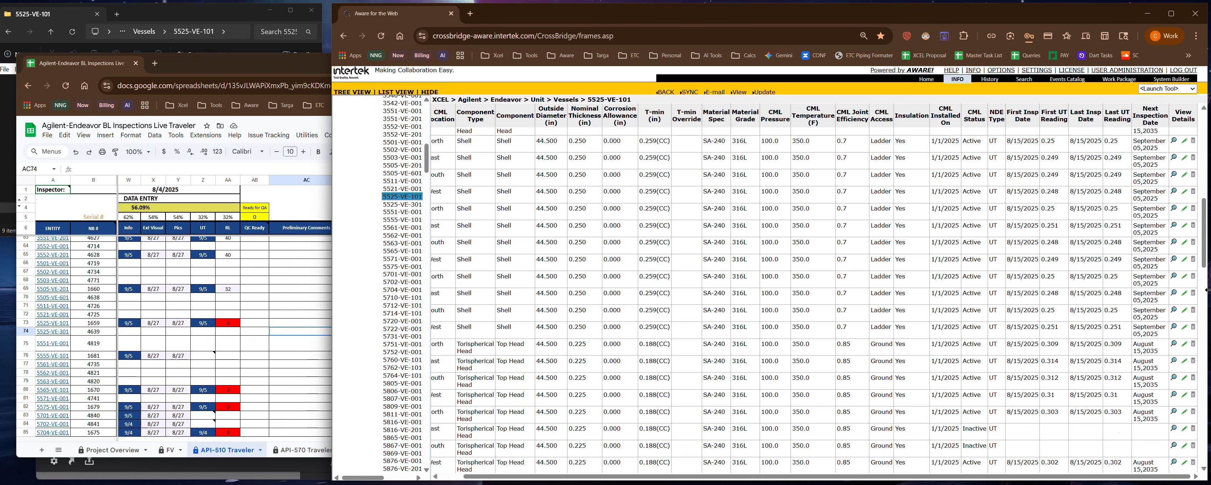
{"action": "scroll", "coordinate": [736, 220], "scroll_direction": "up", "scroll_amount": 2}
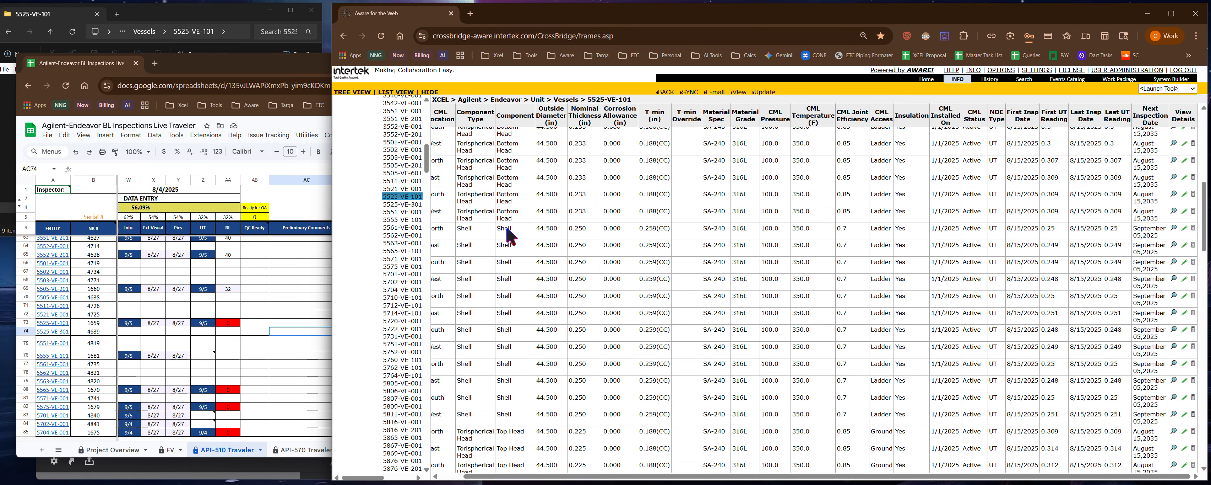
{"action": "left_click", "coordinate": [1185, 229]}
{"action": "scroll", "coordinate": [874, 255], "scroll_direction": "down", "scroll_amount": 2}
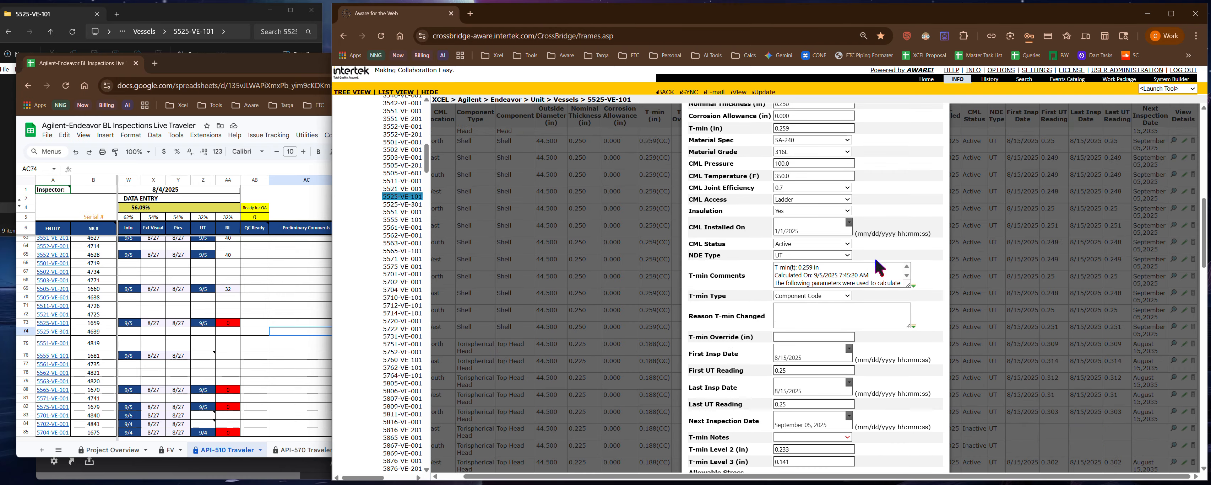
{"action": "scroll", "coordinate": [877, 282], "scroll_direction": "down", "scroll_amount": 3}
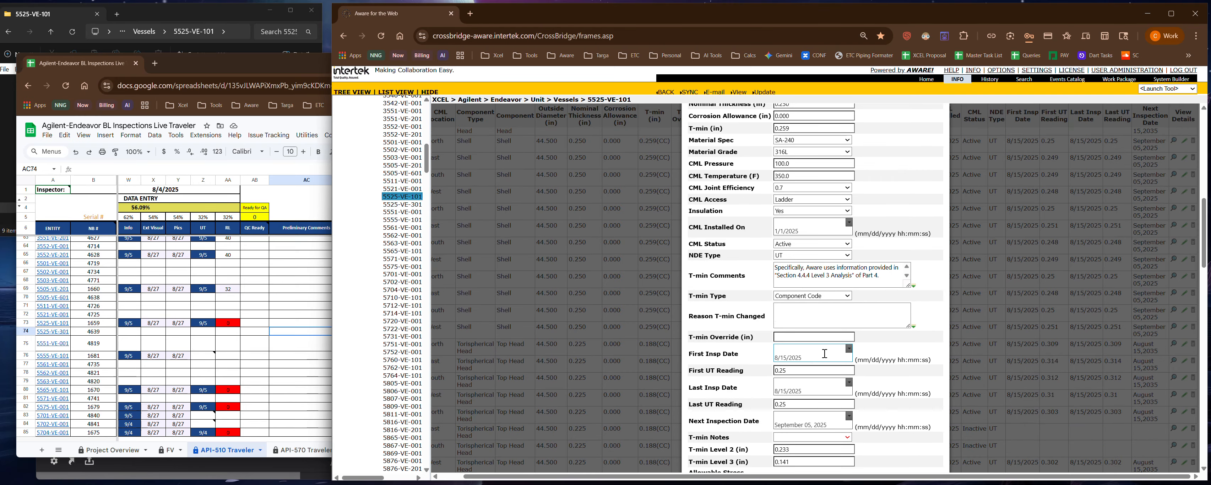
{"action": "left_click", "coordinate": [845, 437]}
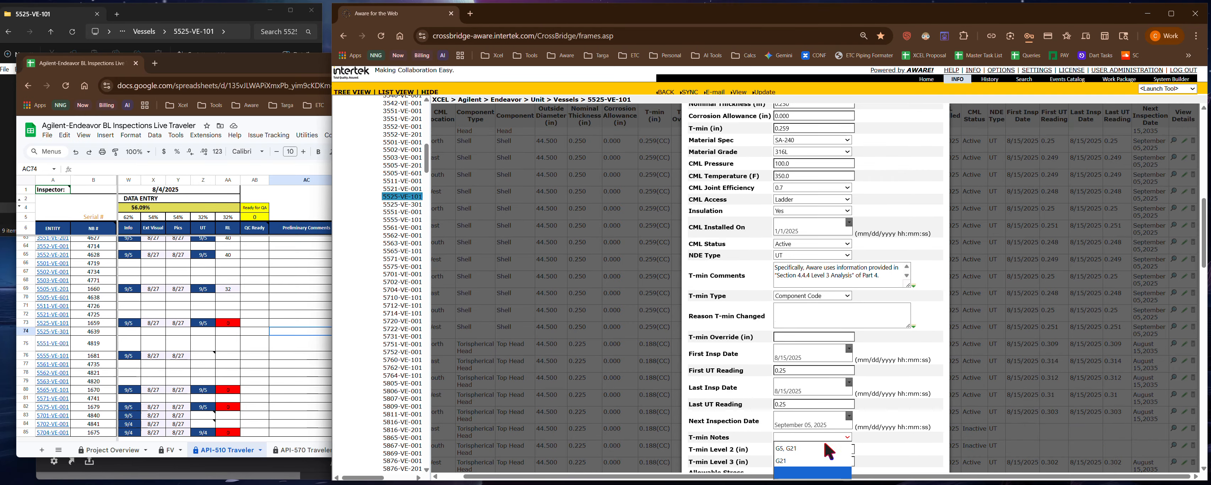
{"action": "left_click", "coordinate": [816, 447]}
- Clear the T-min Level 2 and Level 3 values and save CML 3.1 with the SA-240 316L plate allowable stress of 16200
{"action": "scroll", "coordinate": [847, 378], "scroll_direction": "down", "scroll_amount": 4}
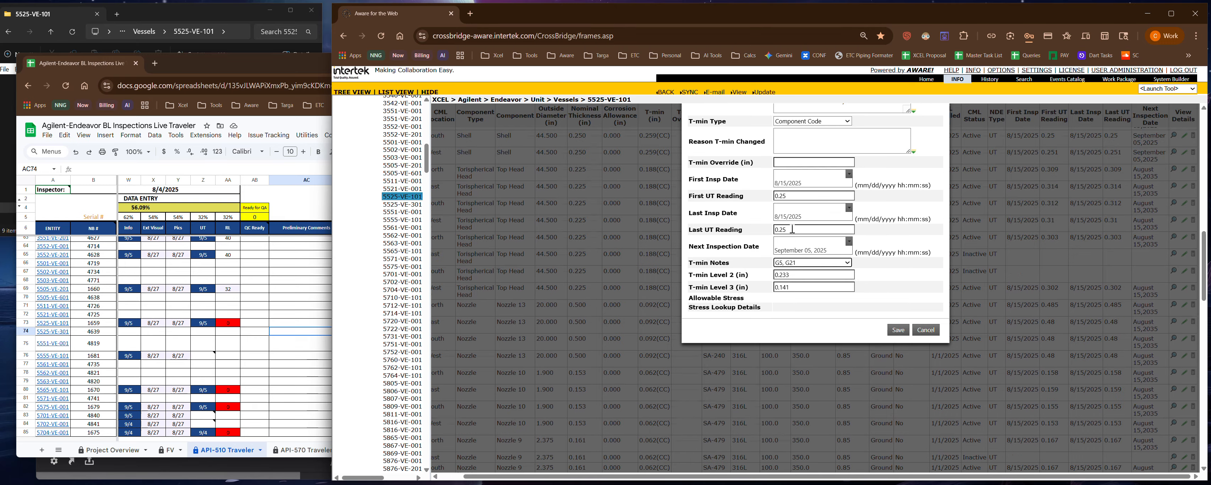
{"action": "double_click", "coordinate": [800, 274]}
{"action": "key", "text": "BackSpace"}
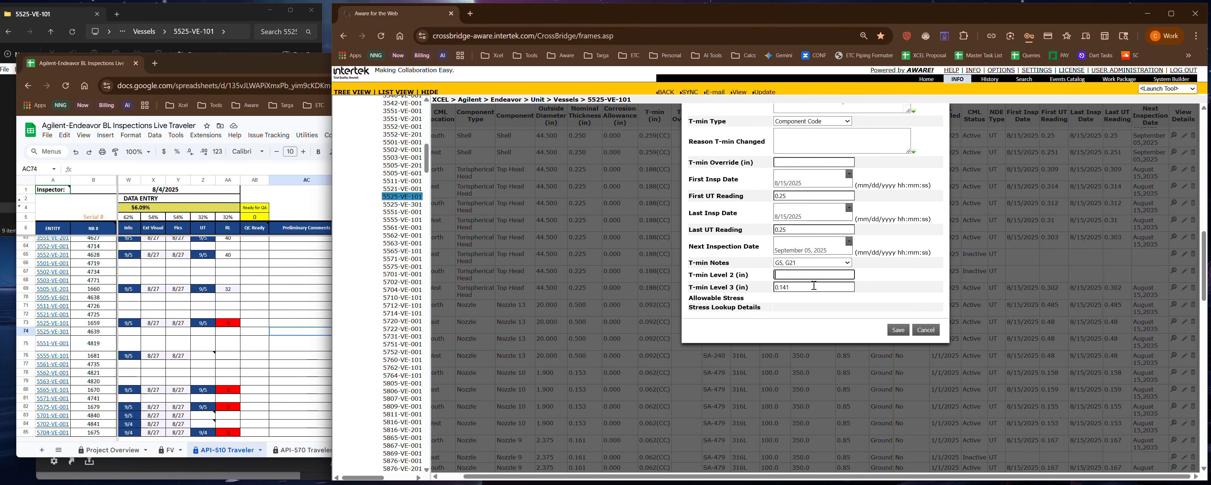
{"action": "key", "text": "Tab"}
{"action": "key", "text": "BackSpace"}
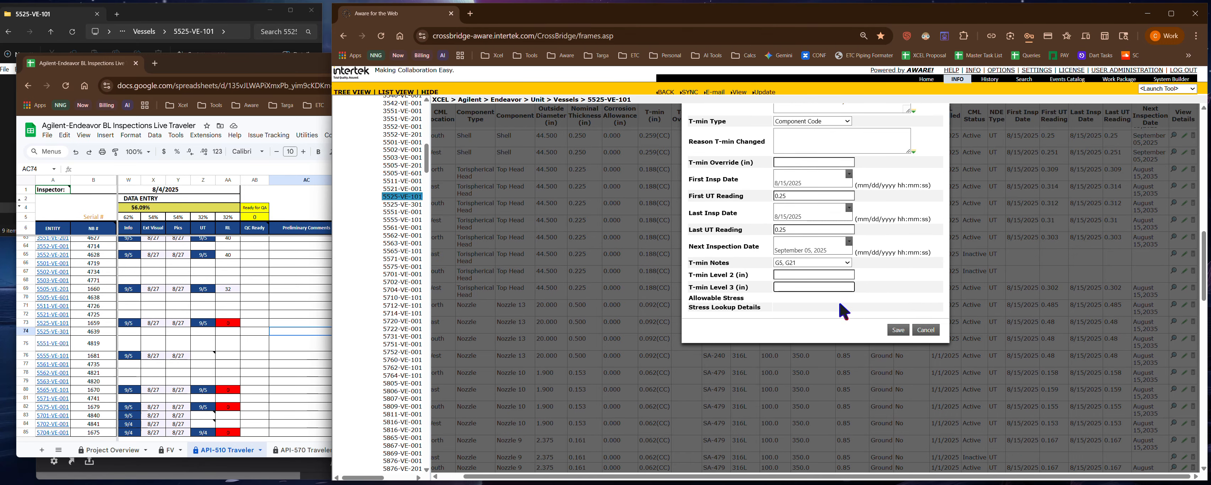
{"action": "left_click", "coordinate": [899, 331]}
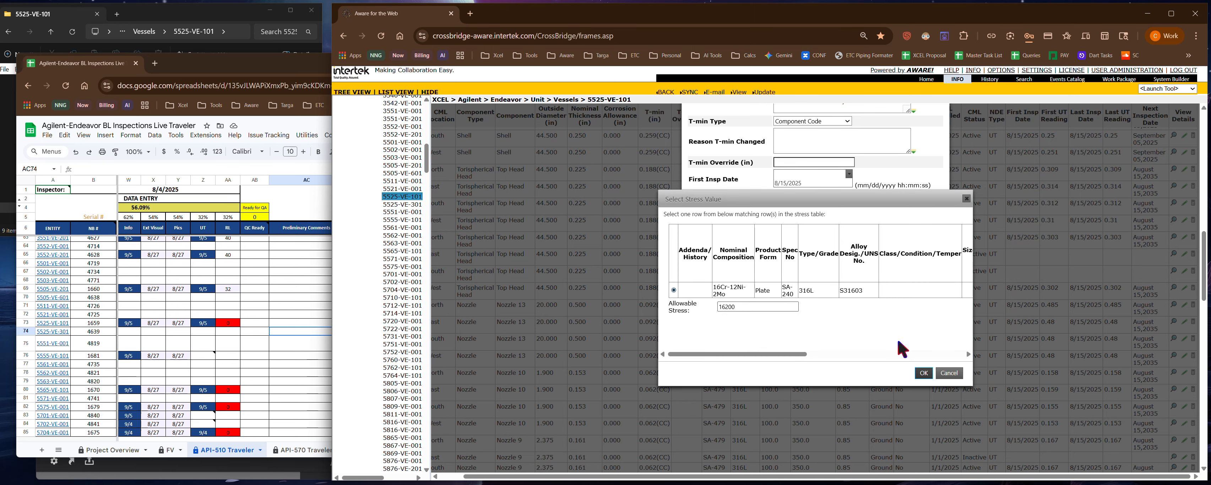
{"action": "left_click", "coordinate": [924, 372]}
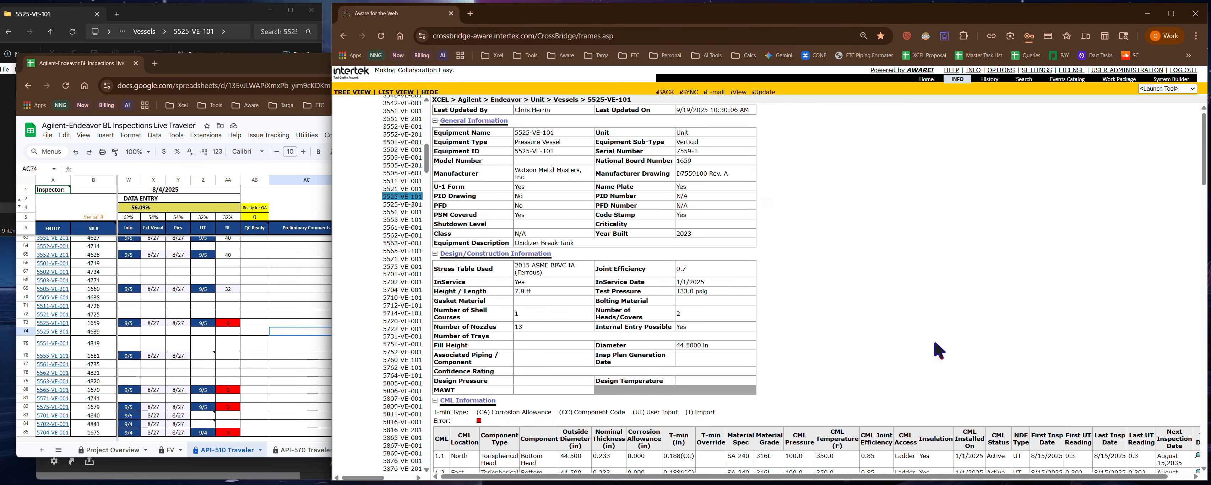
- Widen the vessel record window and recalculate the T-mins using 2015 ASME BPVC IA (Ferrous), without overwriting overridden T-mins
{"action": "scroll", "coordinate": [931, 334], "scroll_direction": "down", "scroll_amount": 10}
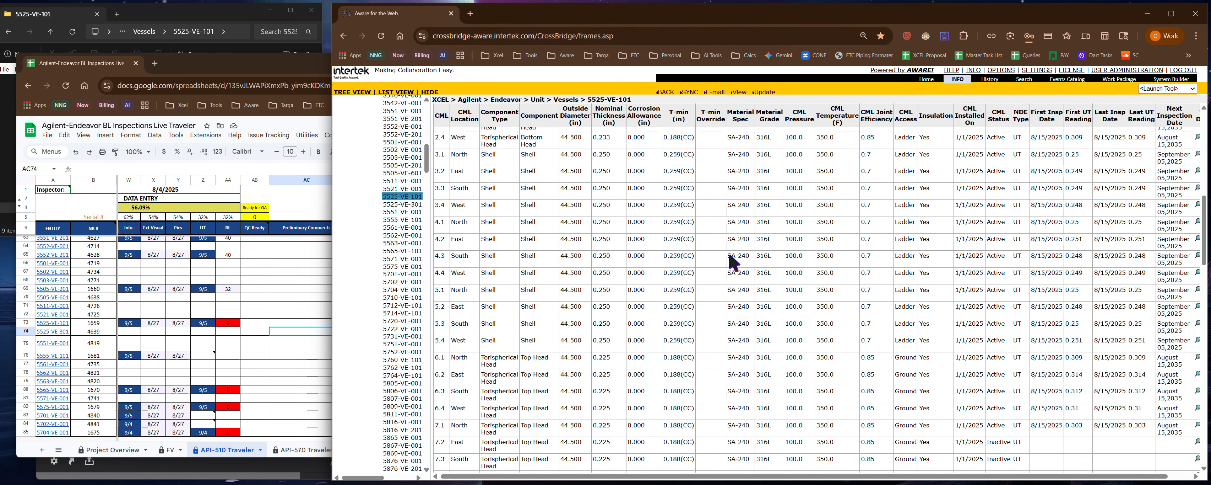
{"action": "scroll", "coordinate": [730, 253], "scroll_direction": "up", "scroll_amount": 2}
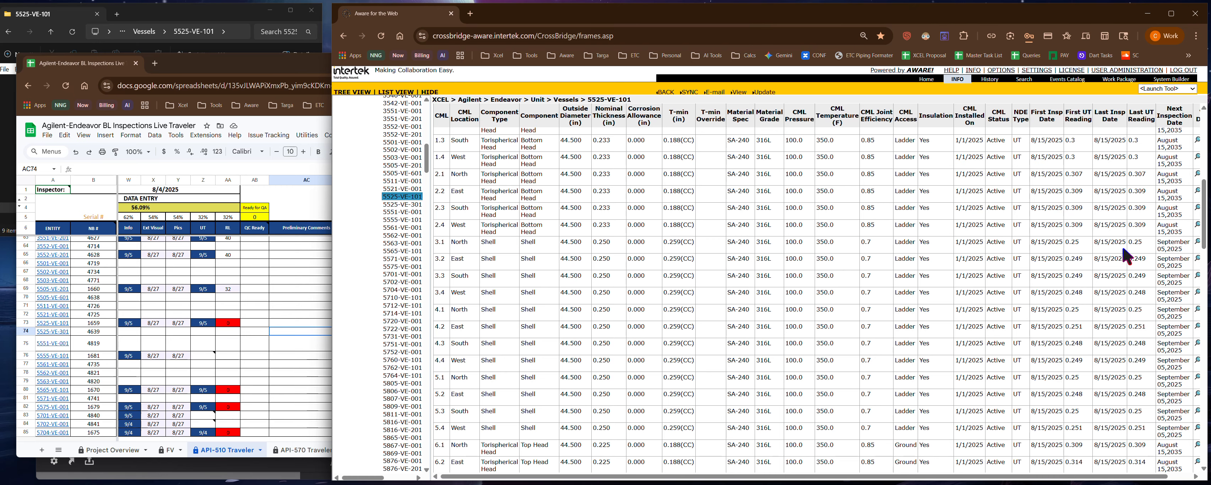
{"action": "scroll", "coordinate": [1124, 248], "scroll_direction": "down", "scroll_amount": 2}
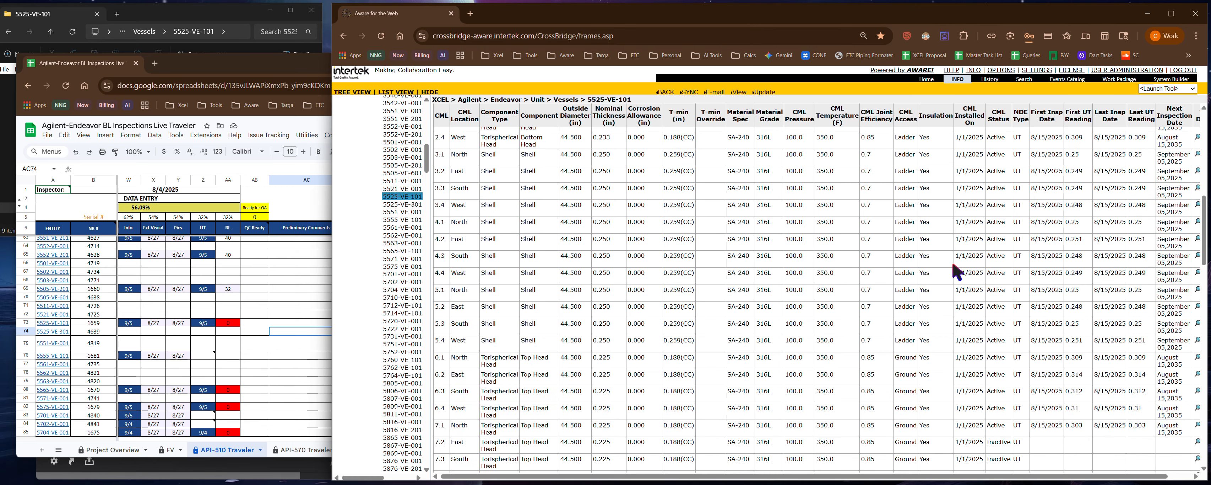
{"action": "scroll", "coordinate": [957, 273], "scroll_direction": "up", "scroll_amount": 2}
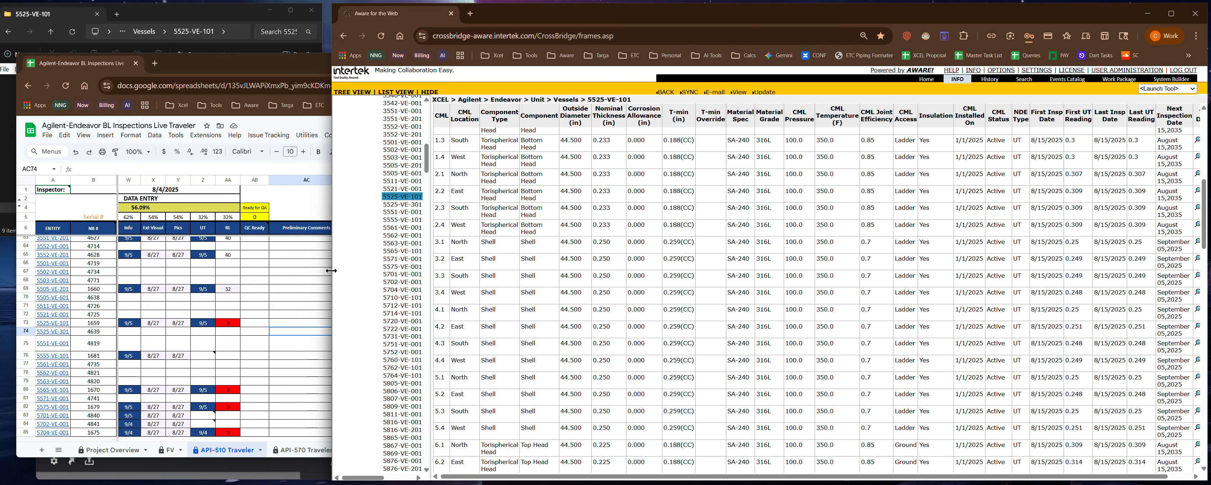
{"action": "left_click_drag", "start_coordinate": [332, 290], "coordinate": [191, 291]}
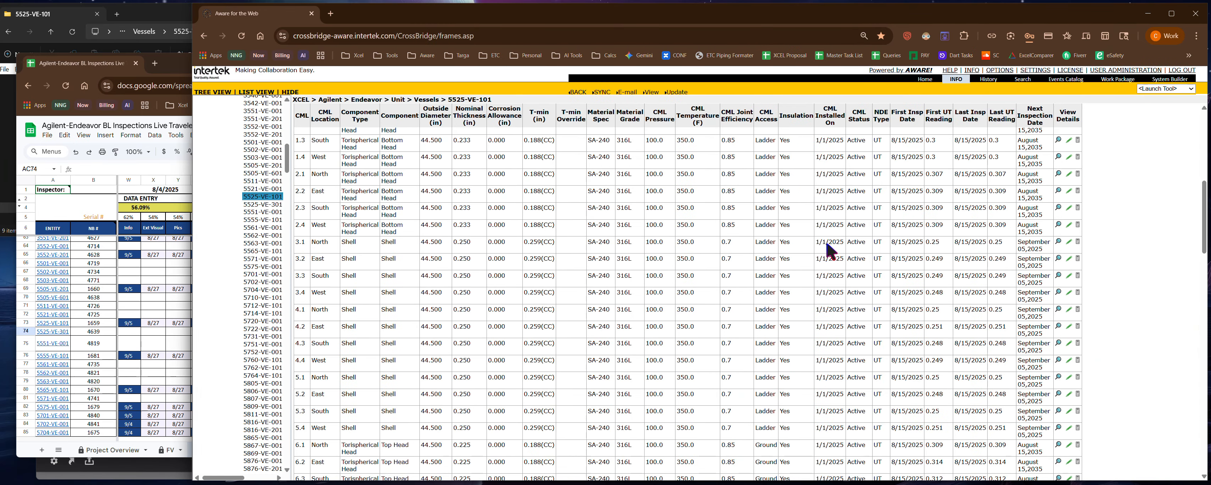
{"action": "left_click", "coordinate": [1078, 242]}
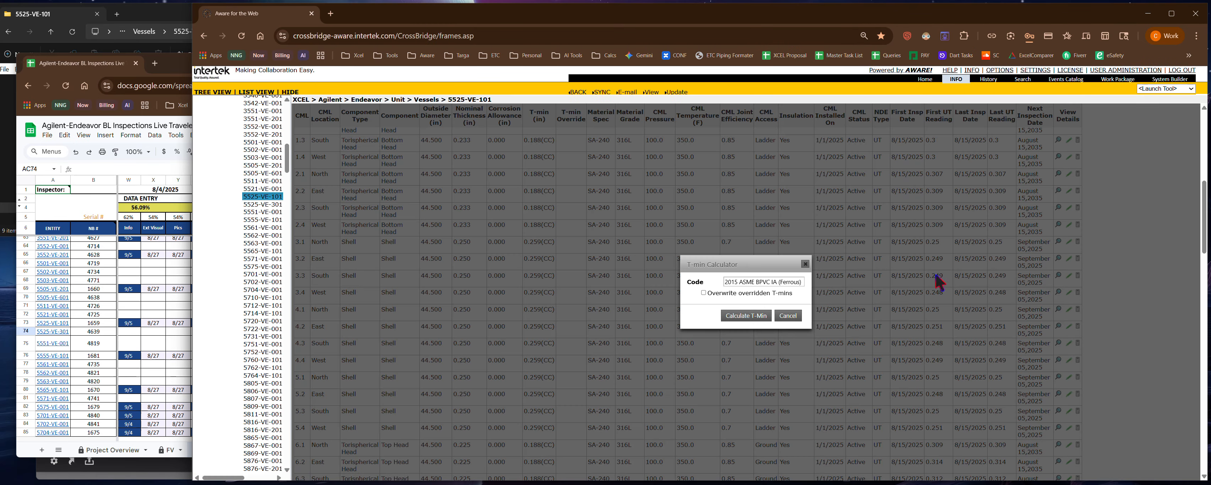
{"action": "left_click", "coordinate": [760, 314]}
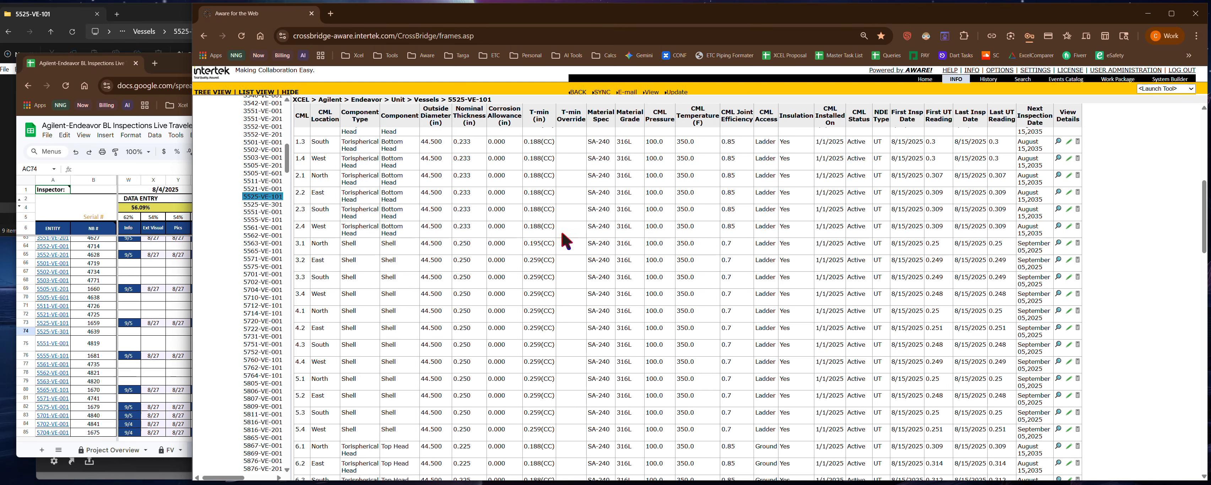
- Review the recalculated CML T-mins, and open the vessel record's CML Locations table for updating
{"action": "scroll", "coordinate": [534, 250], "scroll_direction": "up", "scroll_amount": 2}
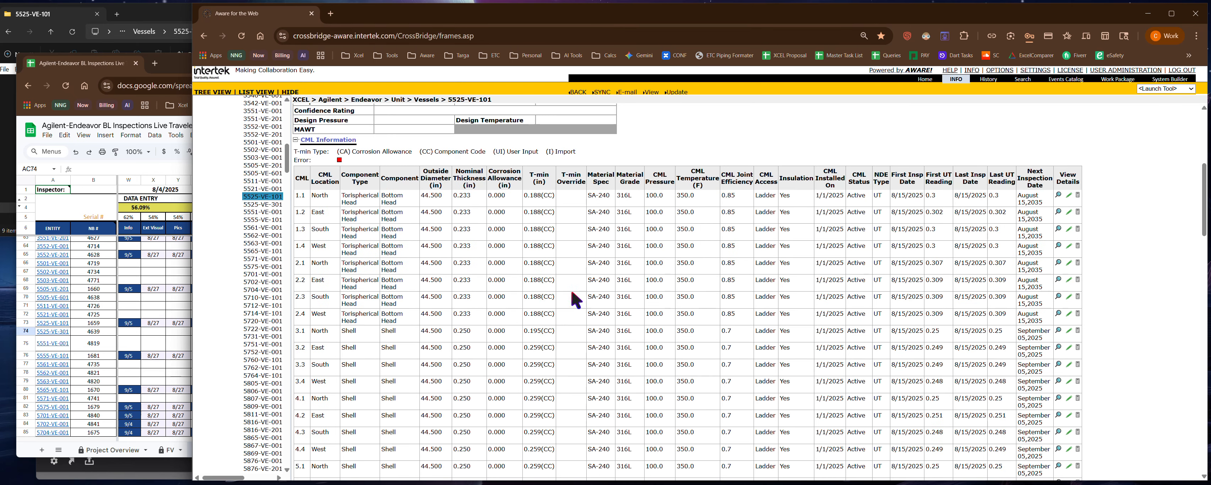
{"action": "scroll", "coordinate": [549, 314], "scroll_direction": "down", "scroll_amount": 10}
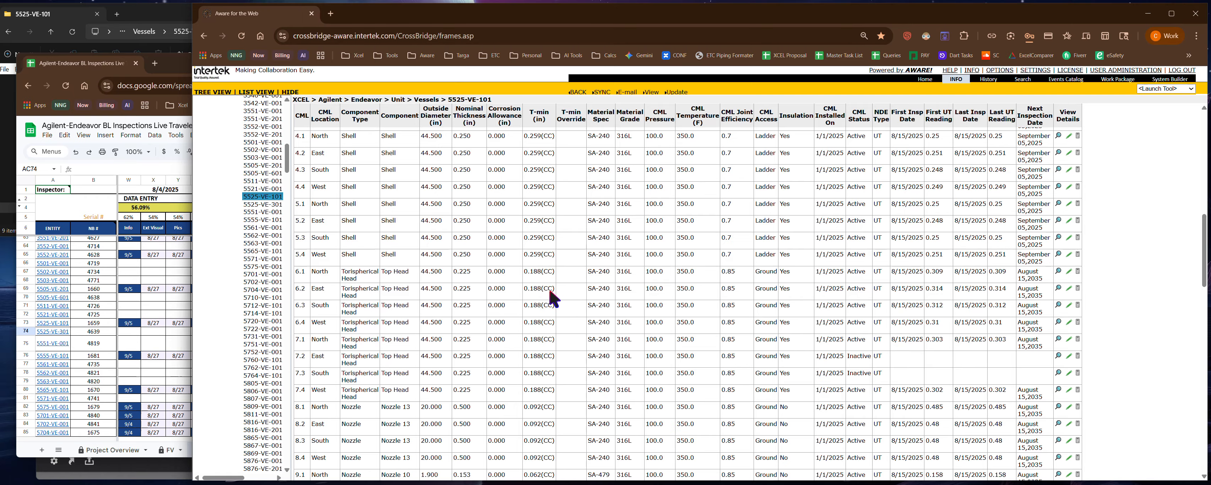
{"action": "scroll", "coordinate": [562, 303], "scroll_direction": "up", "scroll_amount": 10}
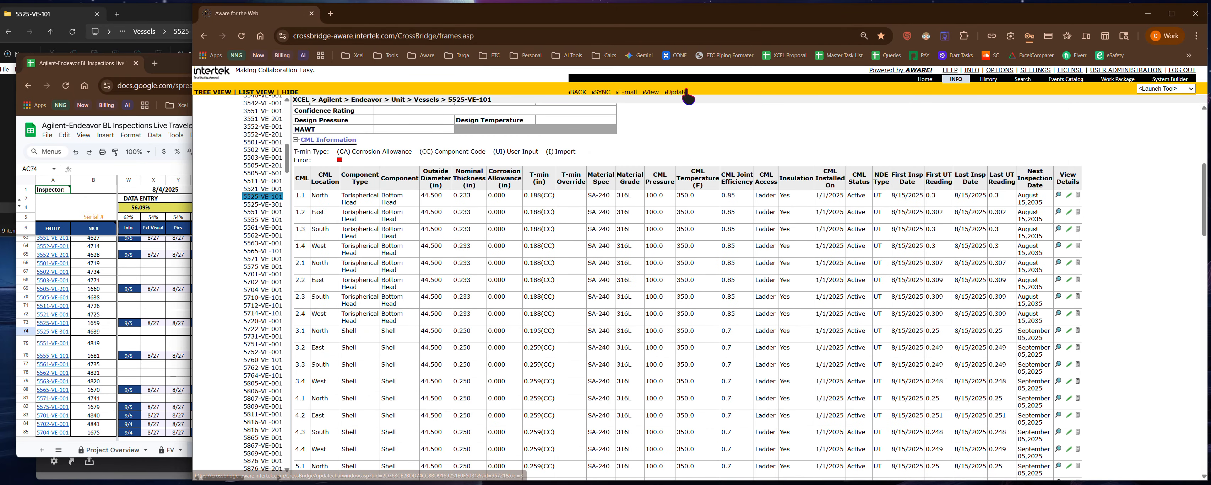
{"action": "left_click", "coordinate": [681, 93]}
{"action": "scroll", "coordinate": [501, 280], "scroll_direction": "down", "scroll_amount": 2}
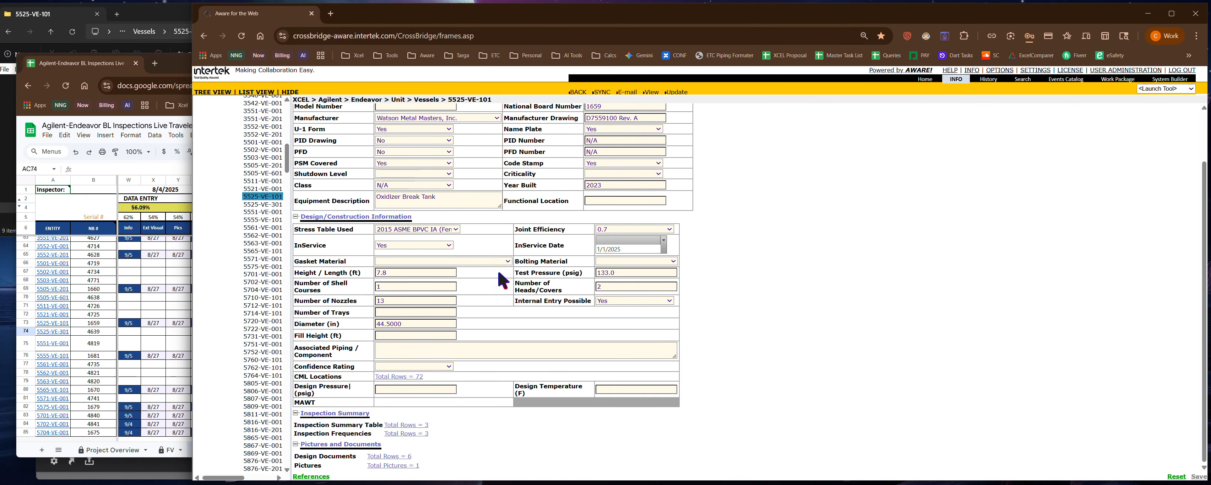
{"action": "left_click", "coordinate": [401, 375]}
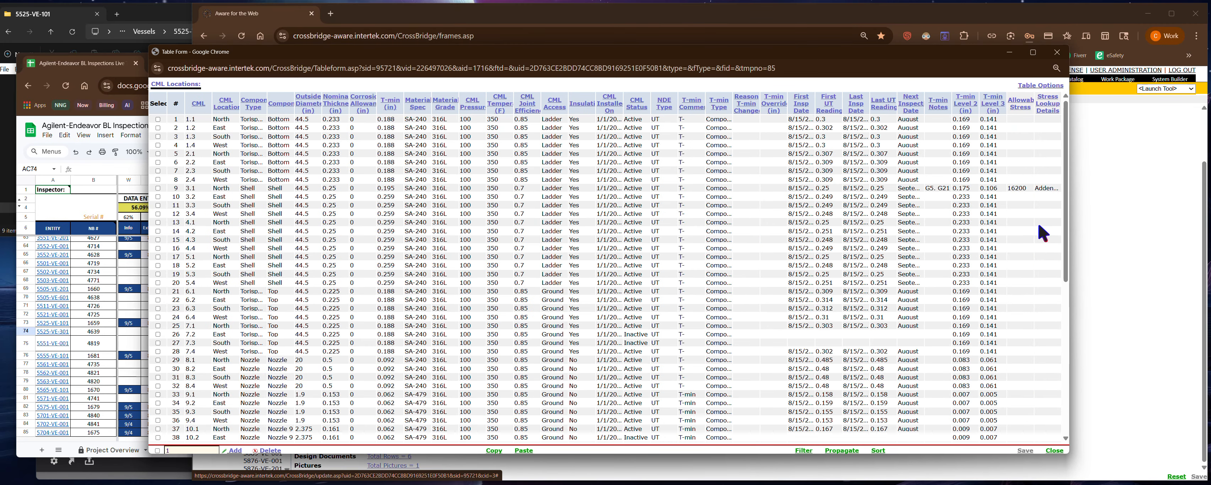
- Select the shell CML rows 3.1 through 5.3 in the CML Locations table
{"action": "left_click", "coordinate": [158, 196]}
{"action": "left_click", "coordinate": [158, 205]}
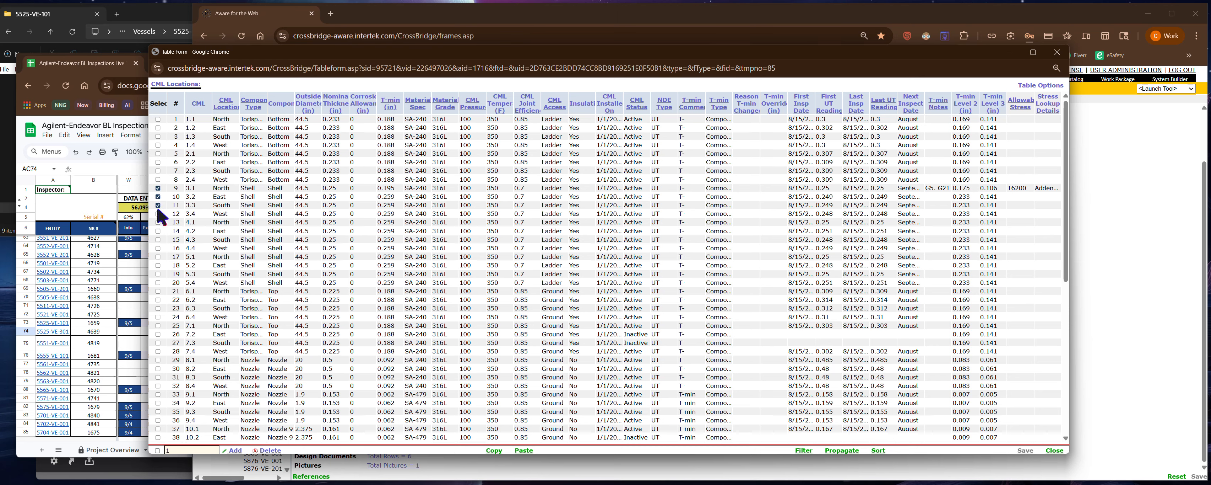
{"action": "left_click", "coordinate": [158, 248]}
{"action": "left_click", "coordinate": [158, 256]}
{"action": "left_click", "coordinate": [158, 274]}
- Propagate CML 3.1's T-min Notes value G5, G21 to only the checked rows, overwriting existing data
{"action": "left_click", "coordinate": [941, 187]}
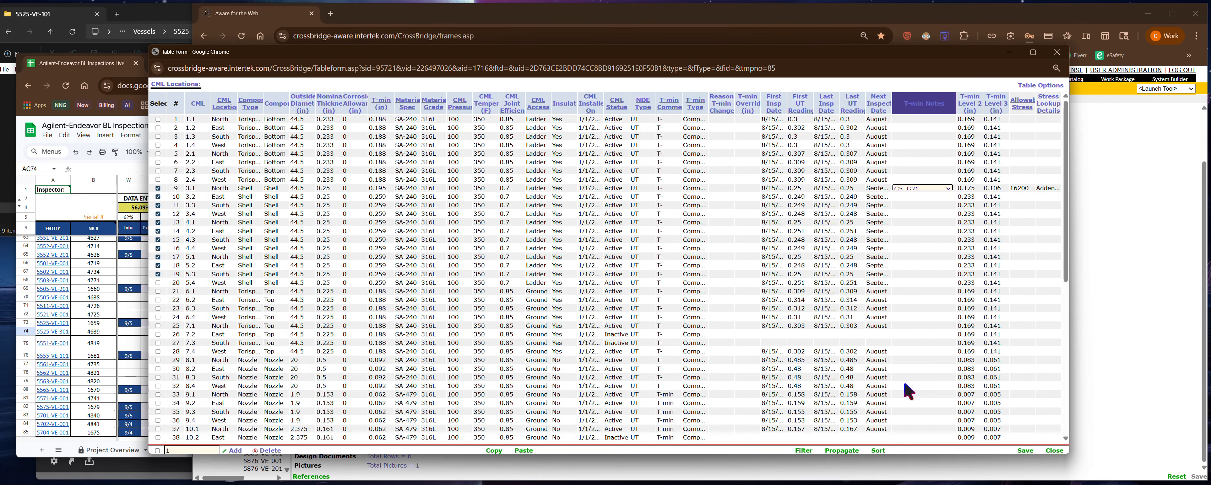
{"action": "left_click", "coordinate": [842, 450]}
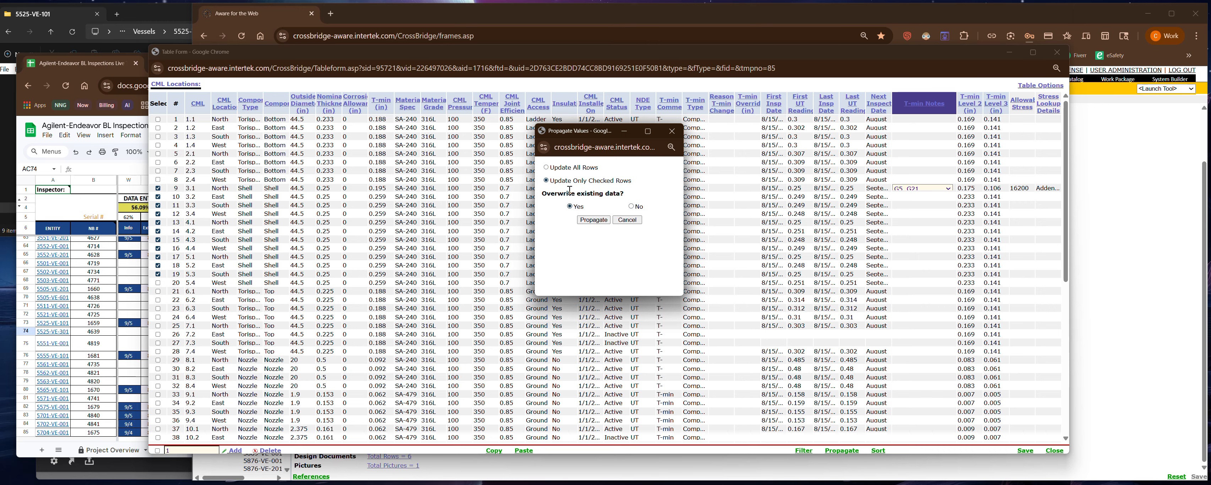
{"action": "left_click", "coordinate": [594, 220]}
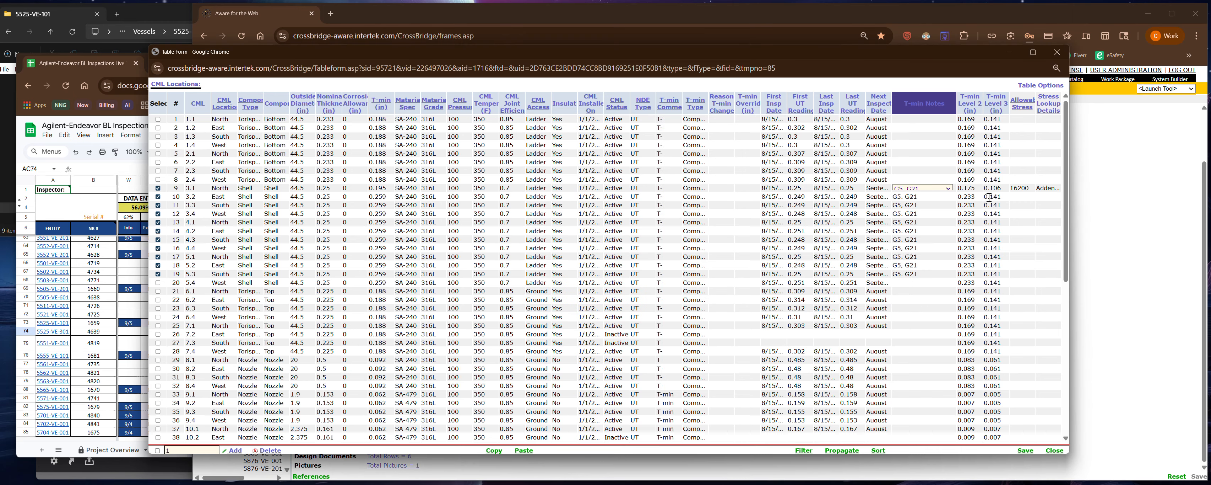
- Propagate CML 3.1's T-min Level 2 value of 0.175 to only the checked rows, overwriting existing data
{"action": "left_click", "coordinate": [974, 188]}
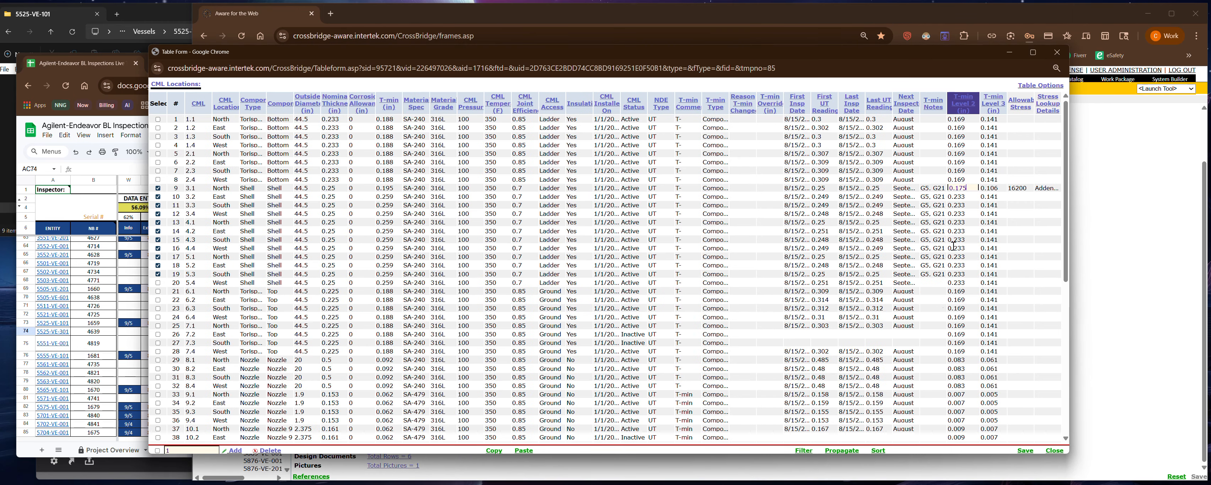
{"action": "left_click", "coordinate": [842, 450]}
{"action": "left_click", "coordinate": [570, 206]}
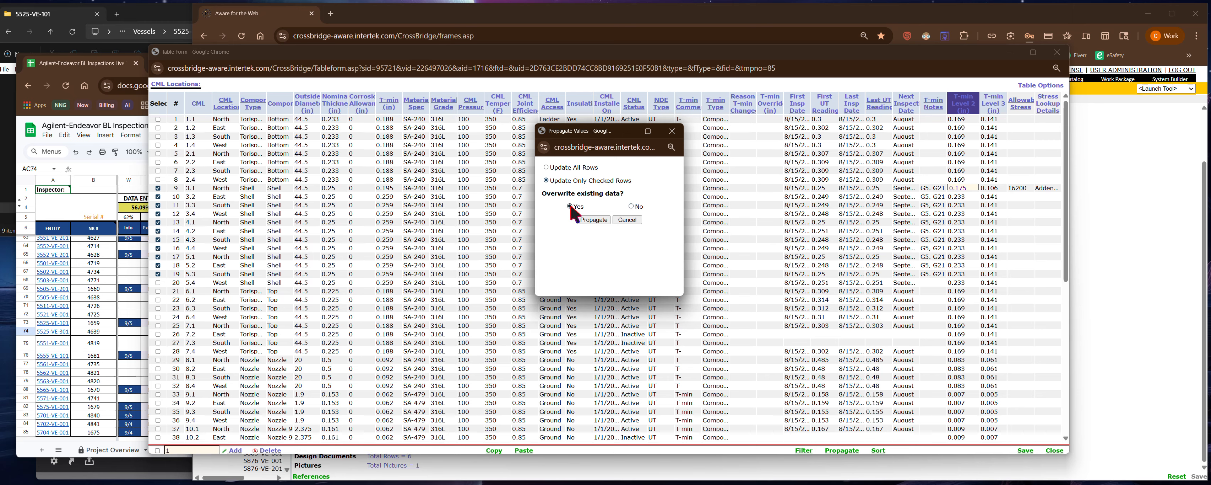
{"action": "left_click", "coordinate": [593, 219]}
- Propagate CML 3.1's T-min Level 3 value of 0.106 to only the checked rows, overwriting existing data
{"action": "left_click", "coordinate": [991, 189]}
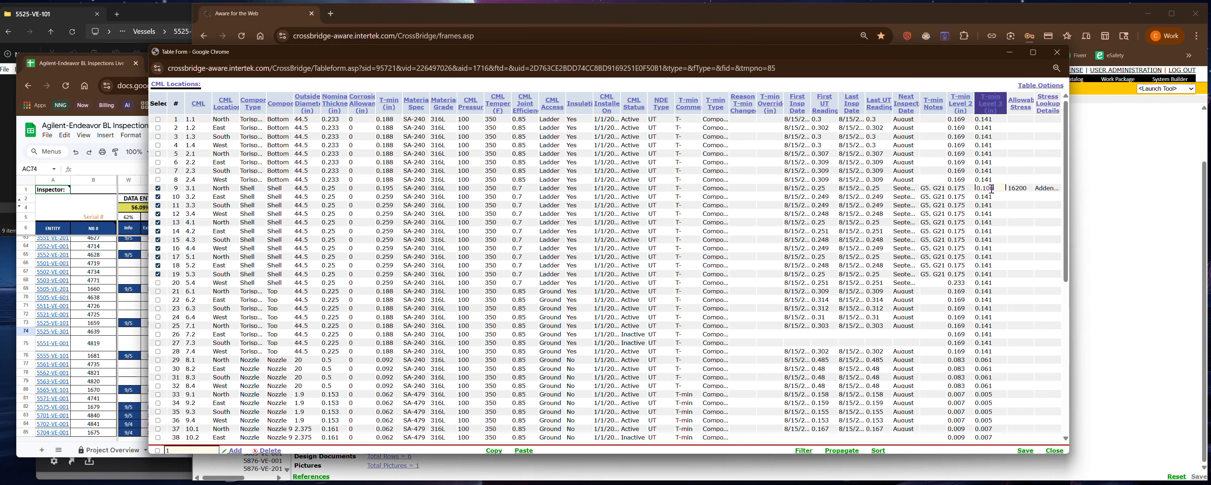
{"action": "left_click", "coordinate": [842, 450]}
{"action": "left_click", "coordinate": [570, 206]}
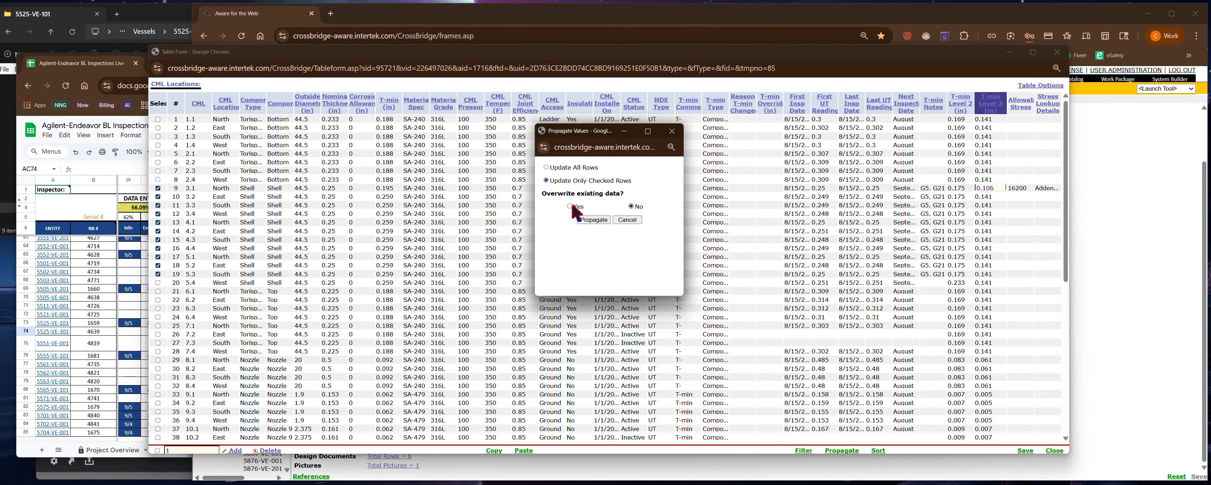
{"action": "left_click", "coordinate": [594, 219]}
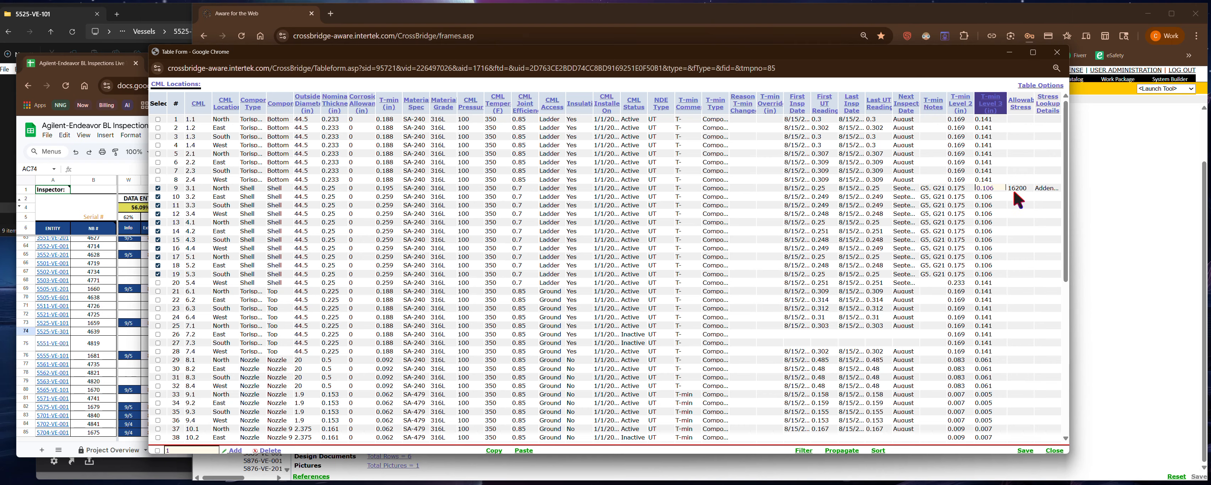
- Propagate CML 3.1's Allowable Stress value of 16200 to only the checked rows, overwriting existing data
{"action": "left_click", "coordinate": [1017, 197]}
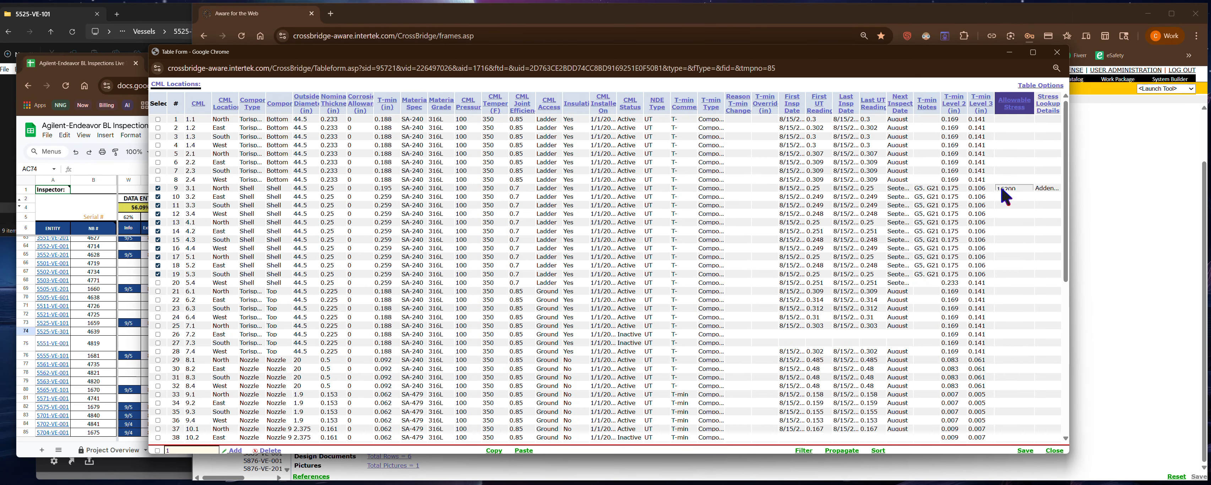
{"action": "left_click", "coordinate": [842, 450]}
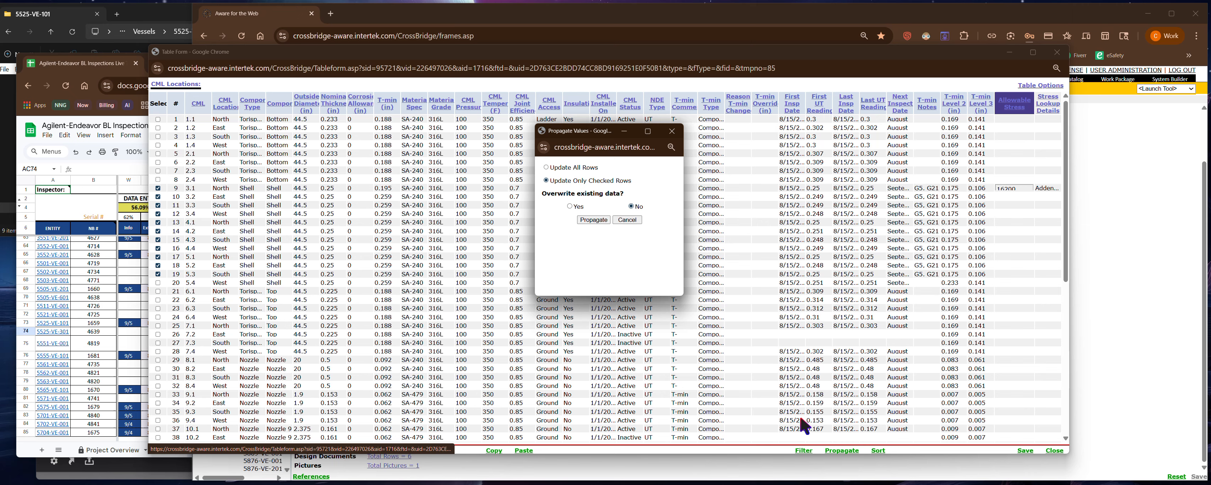
{"action": "left_click", "coordinate": [570, 205]}
{"action": "left_click", "coordinate": [594, 220]}
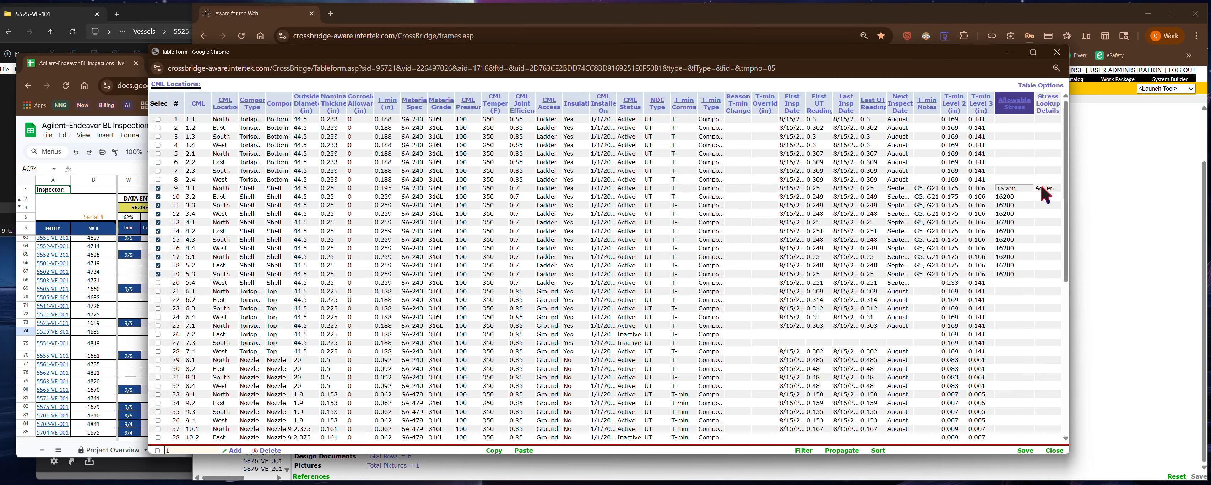
- Propagate CML 3.1's Stress Lookup Details to only the checked rows, overwriting existing data, and save the CML Locations table
{"action": "left_click", "coordinate": [1047, 189]}
{"action": "left_click", "coordinate": [842, 450]}
{"action": "left_click", "coordinate": [567, 203]}
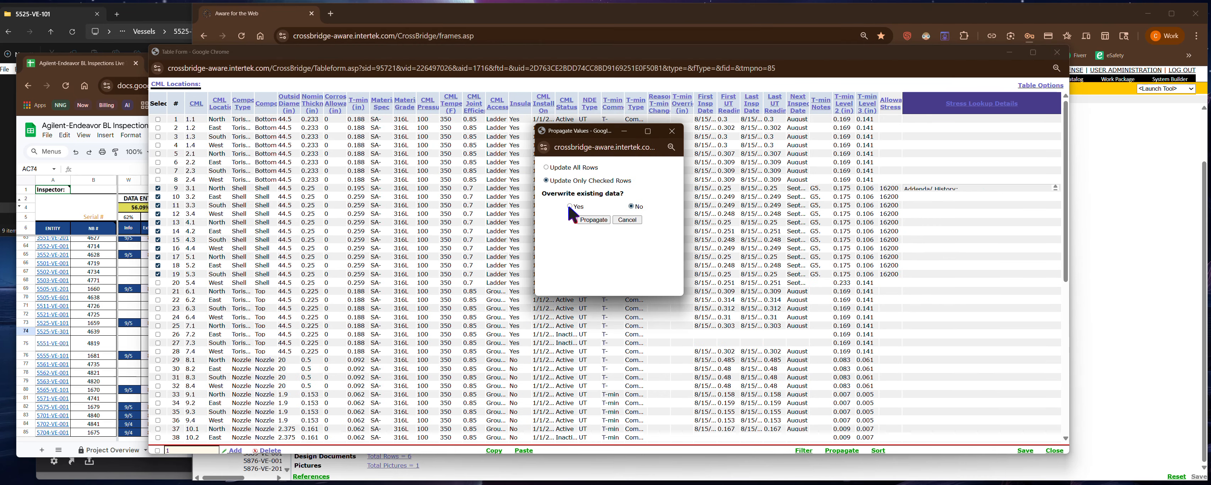
{"action": "left_click", "coordinate": [590, 219]}
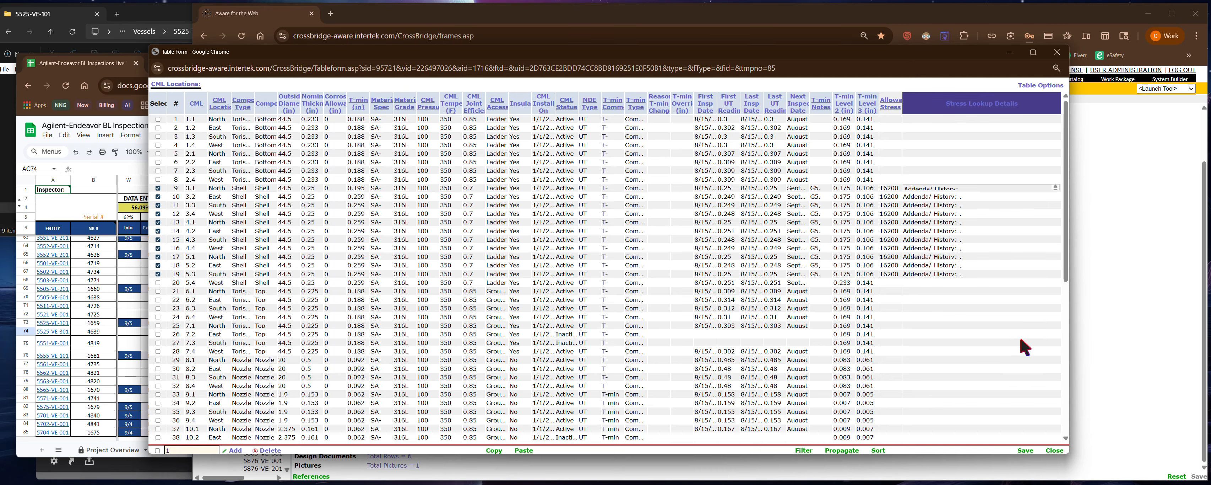
{"action": "left_click", "coordinate": [1025, 452]}
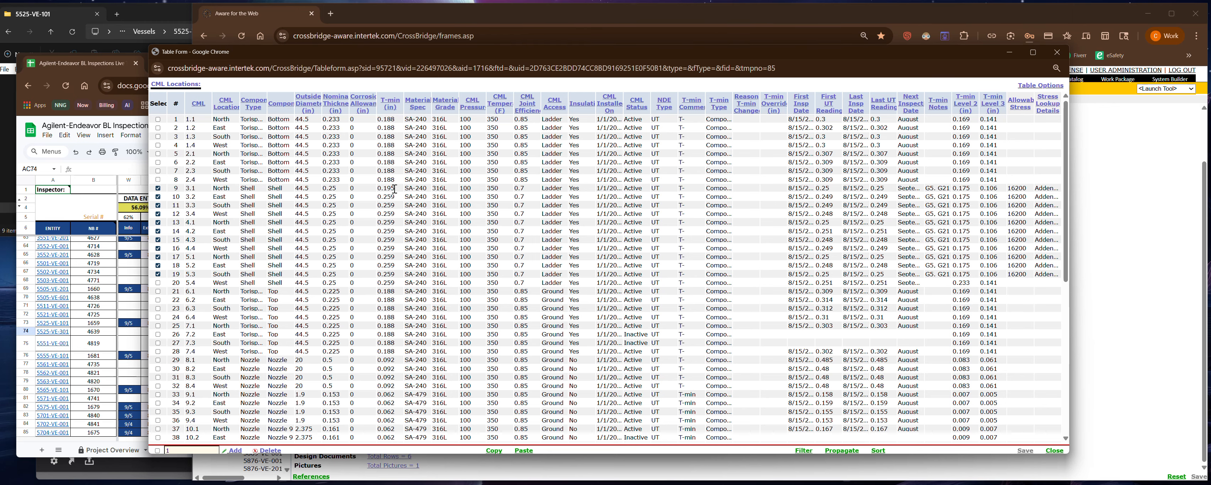
- Clear the T-min value of CML 3.3, propagate the blank to all rows with existing data overwritten, and save the table
{"action": "left_click", "coordinate": [397, 204]}
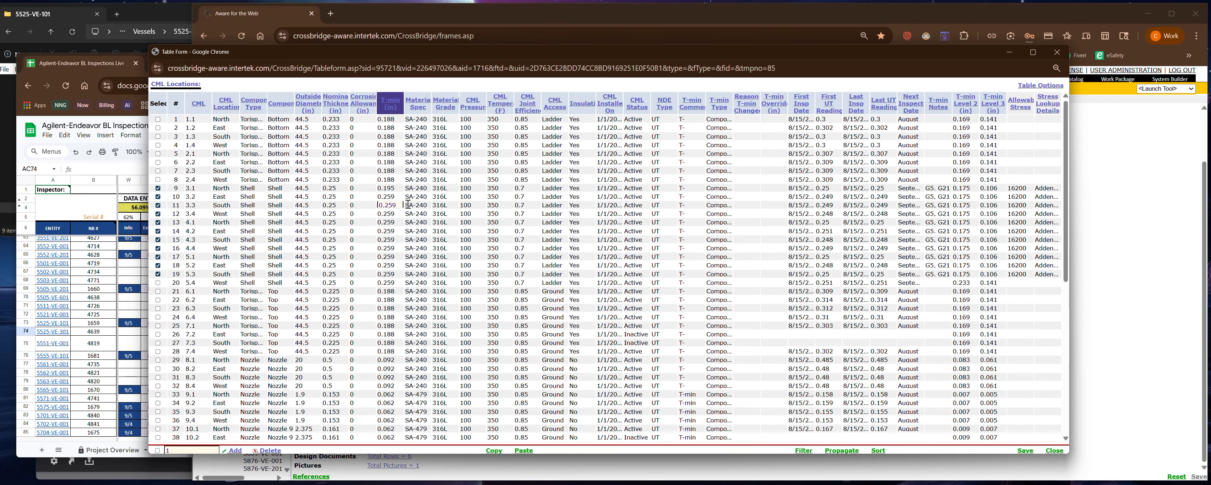
{"action": "left_click", "coordinate": [842, 450]}
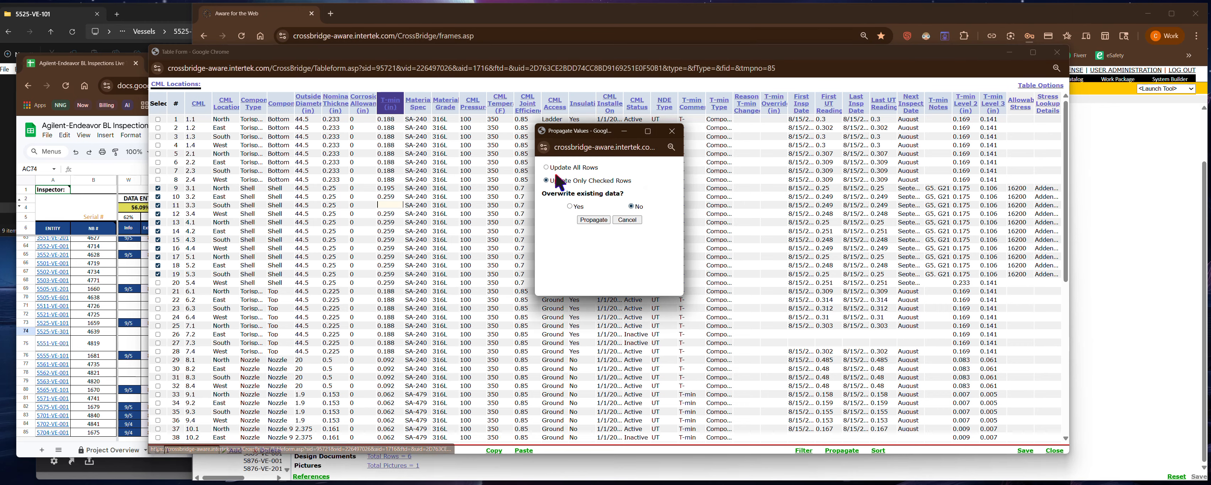
{"action": "left_click", "coordinate": [569, 206]}
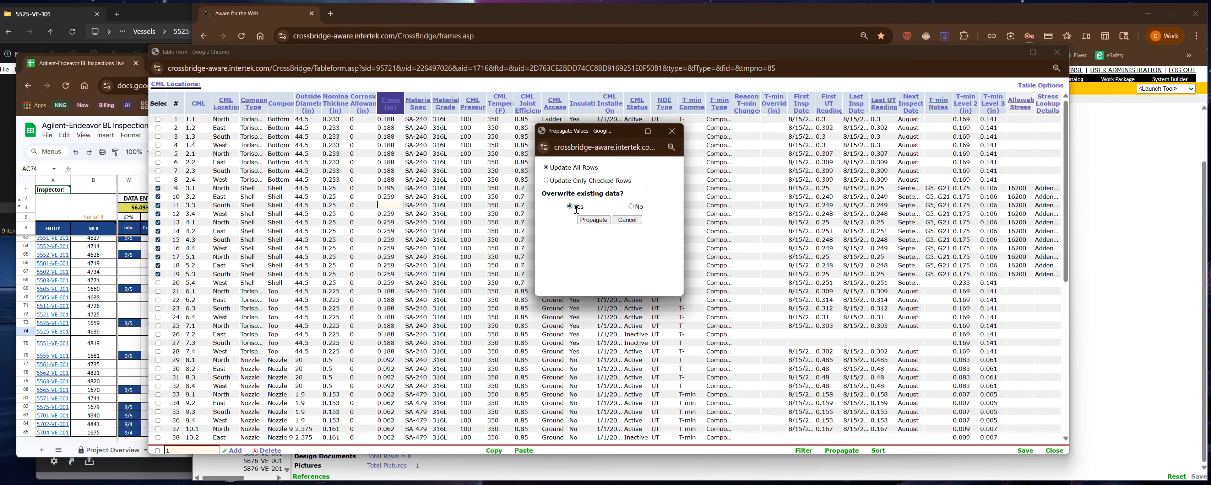
{"action": "left_click", "coordinate": [593, 220]}
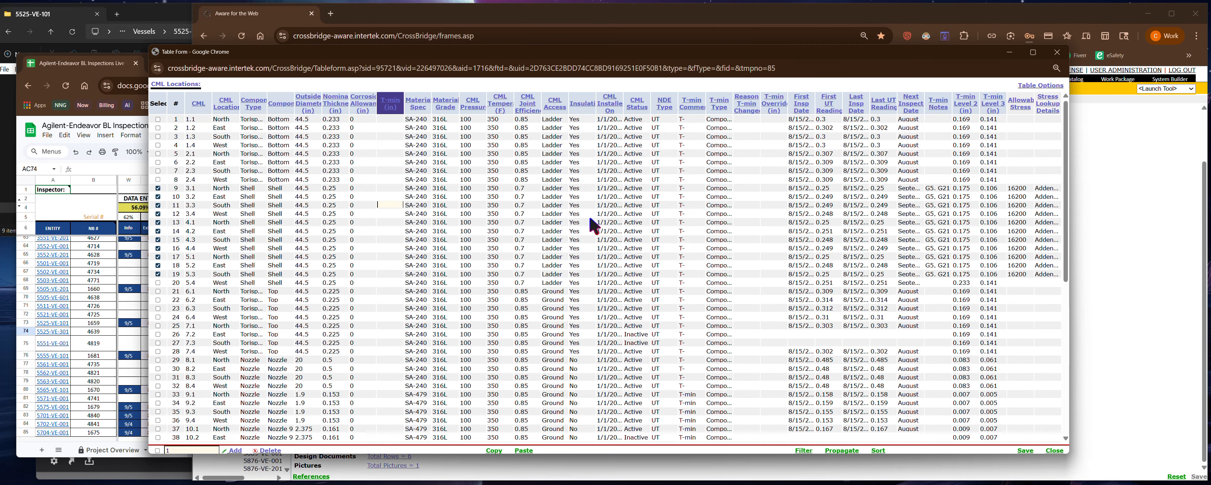
{"action": "left_click", "coordinate": [1024, 451]}
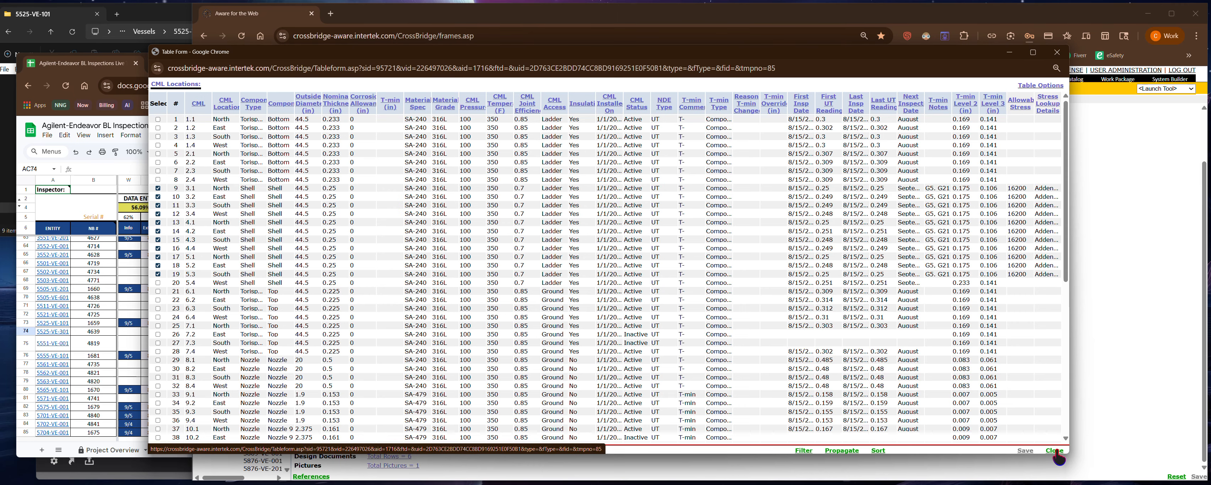
- Close the CML Locations table and recalculate the vessel's T-mins with the 2015 ASME BPVC IA (Ferrous) code
{"action": "left_click", "coordinate": [1055, 450]}
{"action": "left_click", "coordinate": [654, 92]}
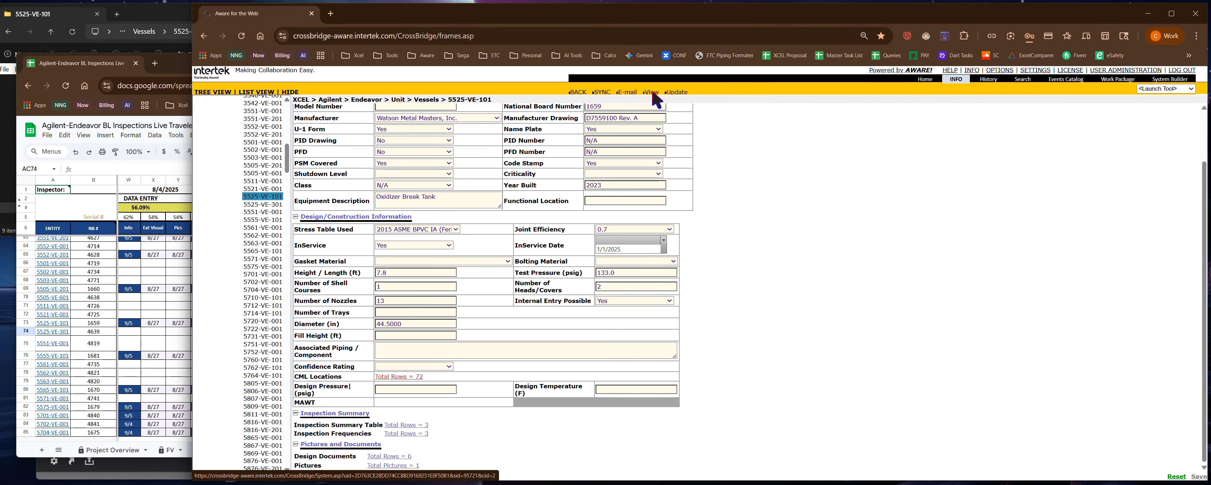
{"action": "scroll", "coordinate": [500, 277], "scroll_direction": "down", "scroll_amount": 5}
{"action": "scroll", "coordinate": [500, 277], "scroll_direction": "down", "scroll_amount": 5}
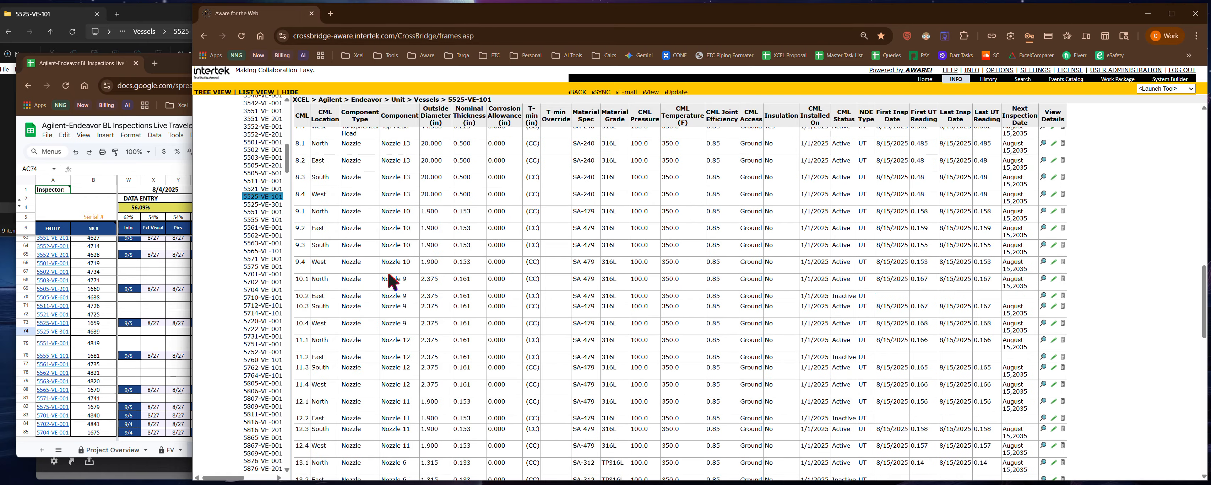
{"action": "scroll", "coordinate": [364, 285], "scroll_direction": "down", "scroll_amount": 5}
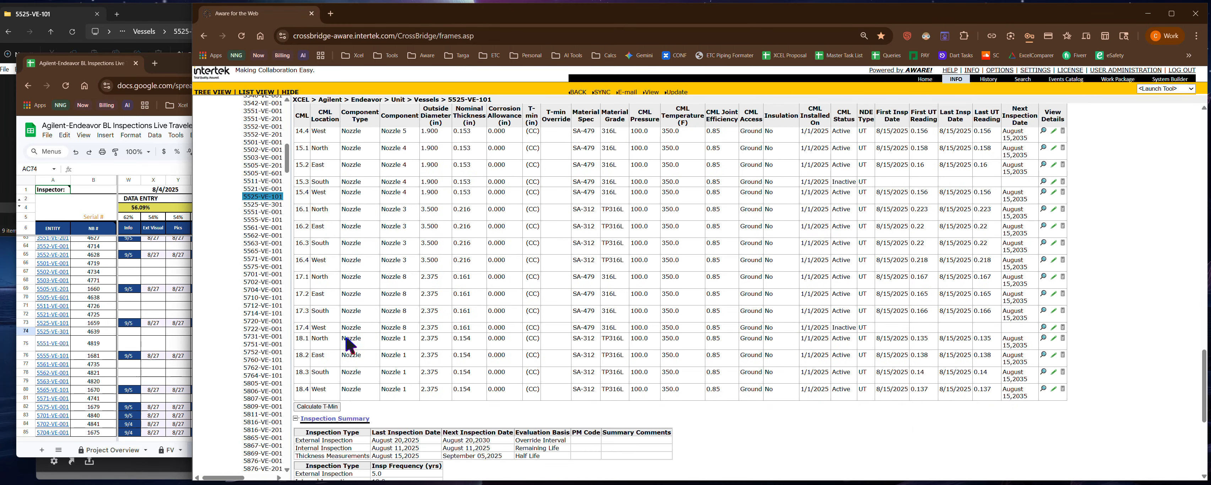
{"action": "left_click", "coordinate": [322, 407]}
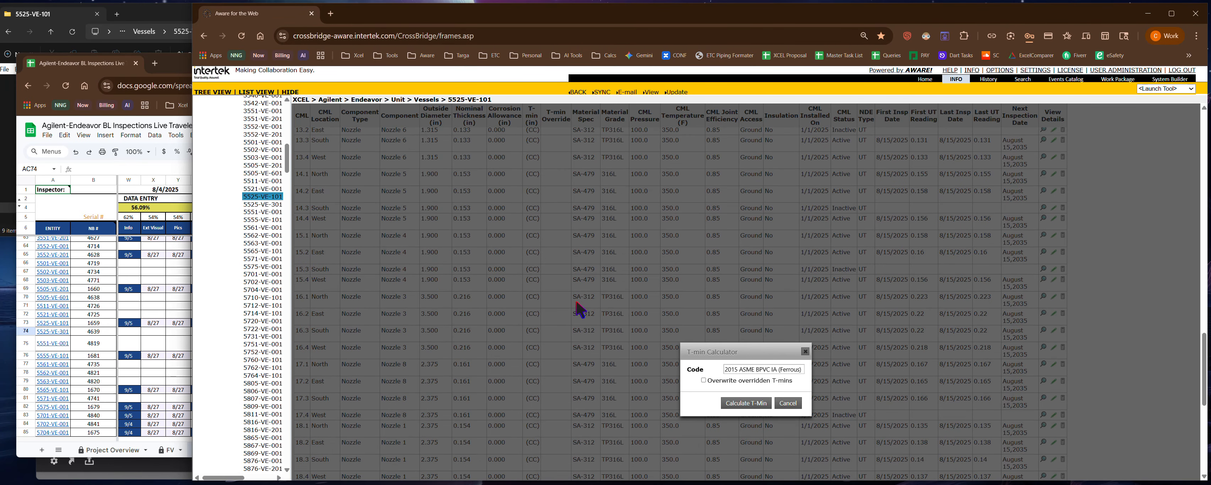
{"action": "left_click", "coordinate": [748, 403]}
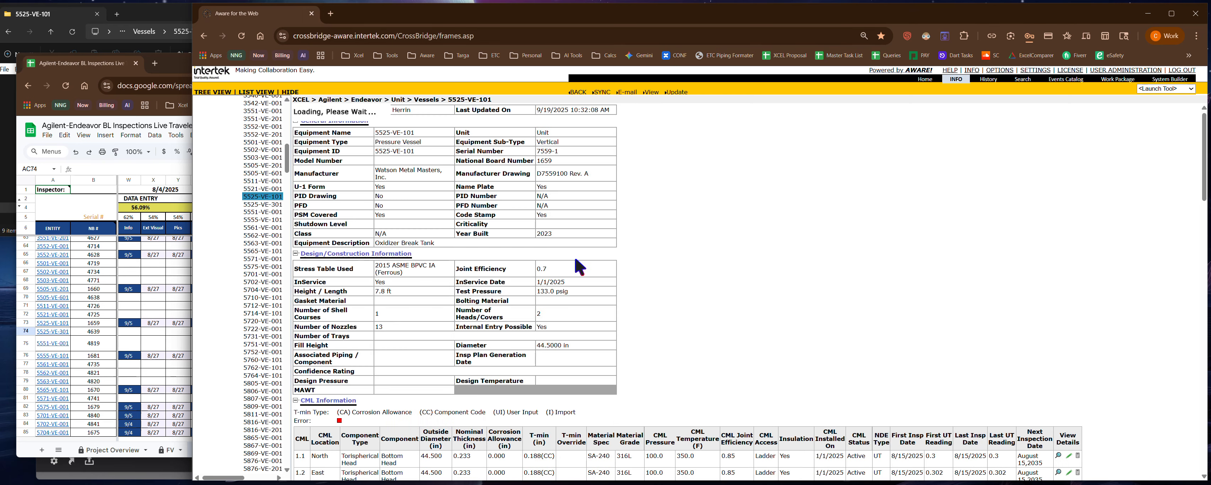
- Review the recalculated CML T-mins, and open the measurements table of the 8/15/2025 Thickness Measurements history activity for updating
{"action": "scroll", "coordinate": [551, 284], "scroll_direction": "up", "scroll_amount": 6}
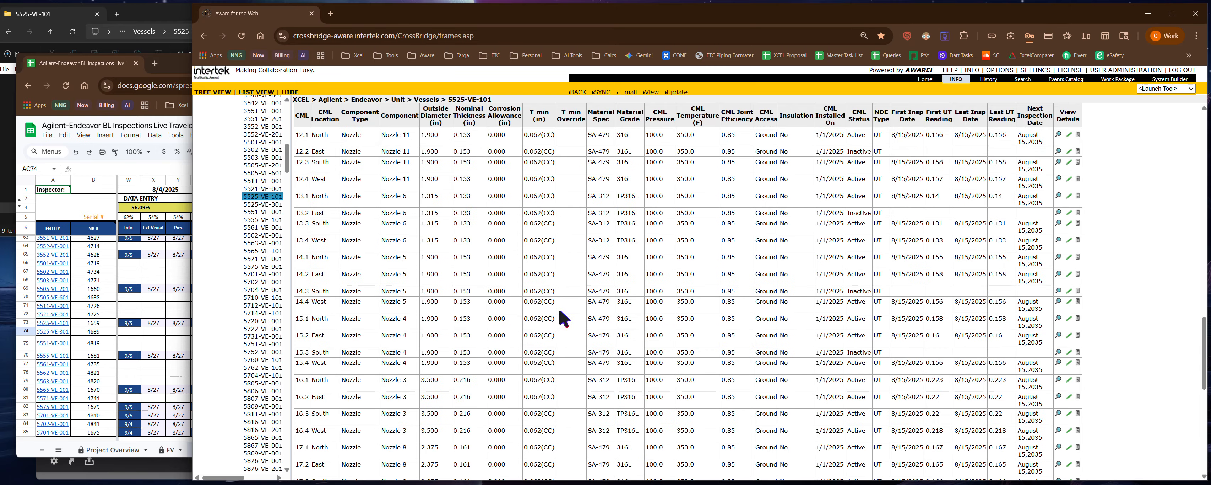
{"action": "scroll", "coordinate": [565, 314], "scroll_direction": "up", "scroll_amount": 10}
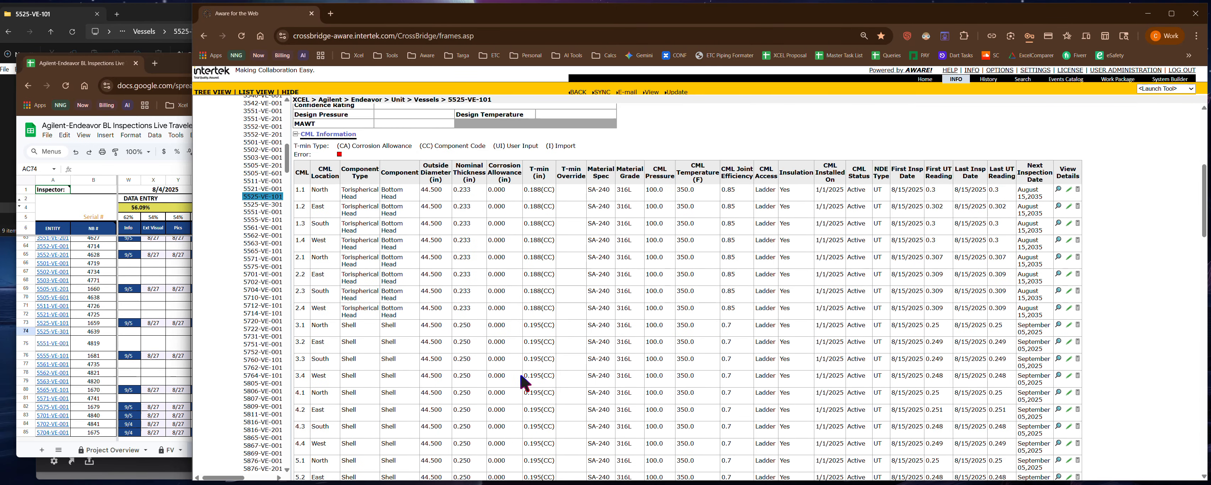
{"action": "scroll", "coordinate": [546, 372], "scroll_direction": "down", "scroll_amount": 2}
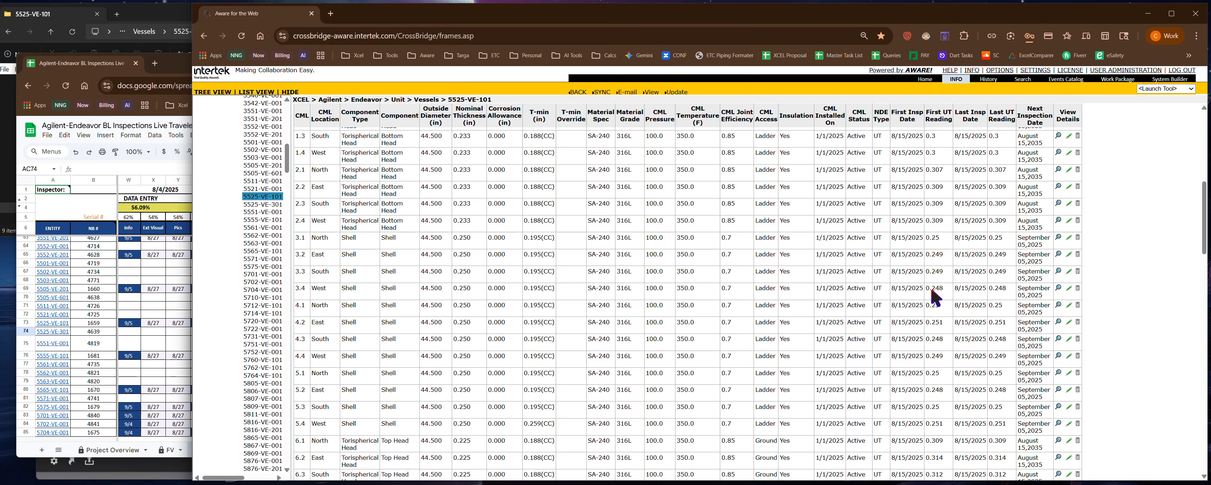
{"action": "scroll", "coordinate": [935, 296], "scroll_direction": "down", "scroll_amount": 2}
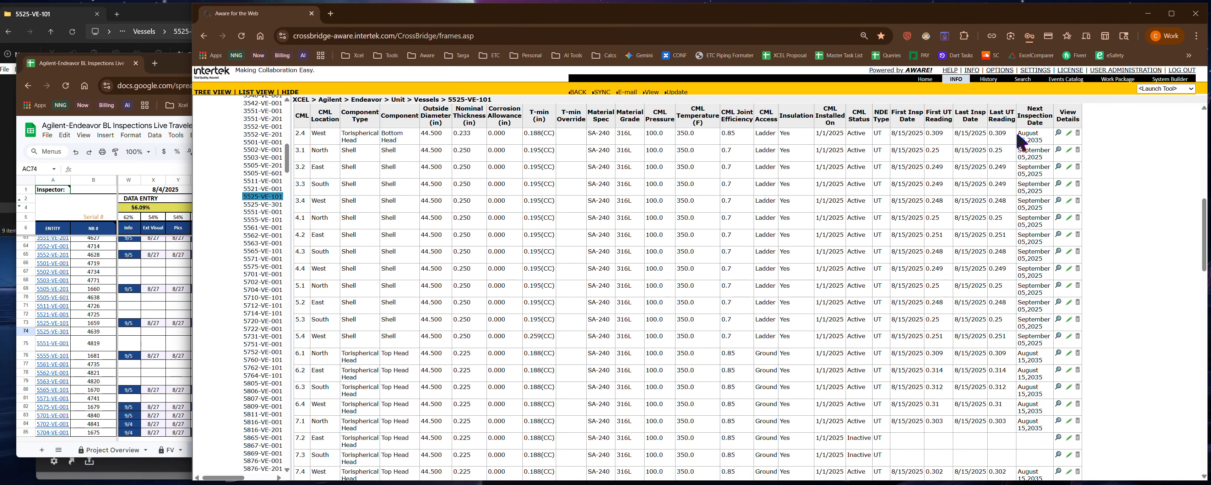
{"action": "left_click", "coordinate": [979, 83]}
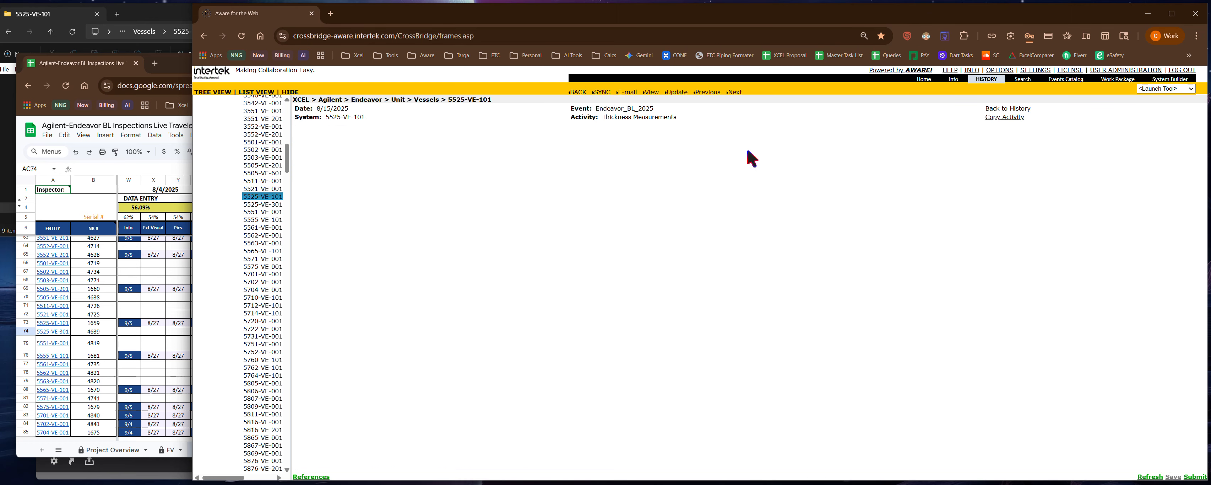
{"action": "left_click", "coordinate": [423, 278]}
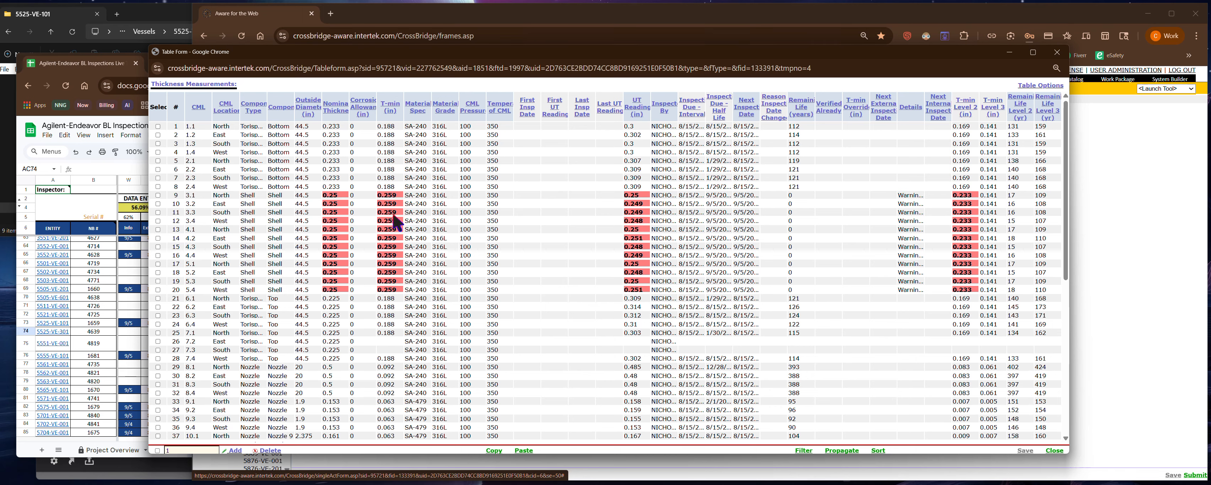
- Clear CML 3.1's T-min in the Thickness Measurements table, propagate the blank to all rows with existing data overwritten, and save
{"action": "left_click", "coordinate": [398, 194]}
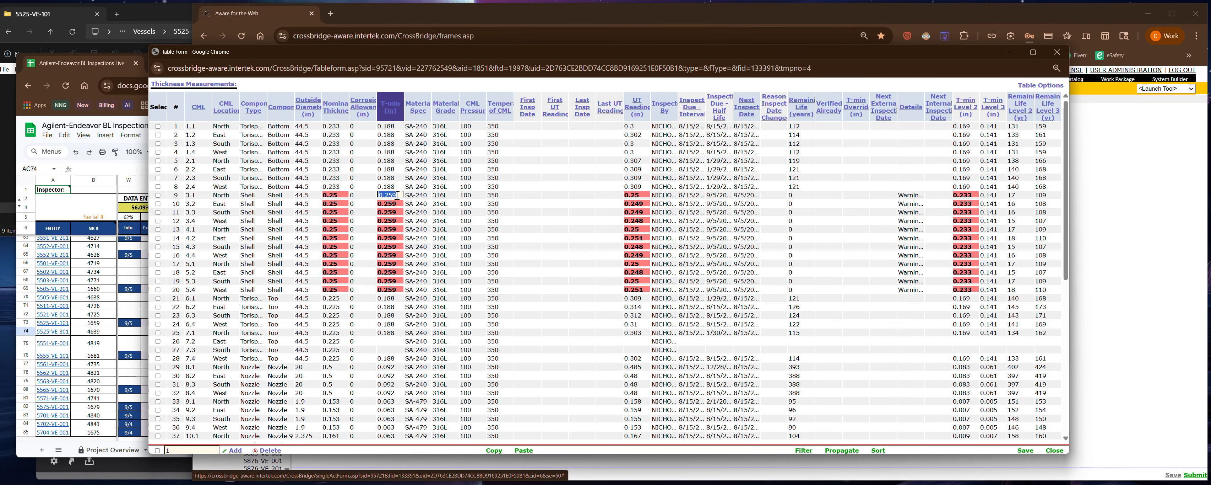
{"action": "left_click", "coordinate": [843, 450]}
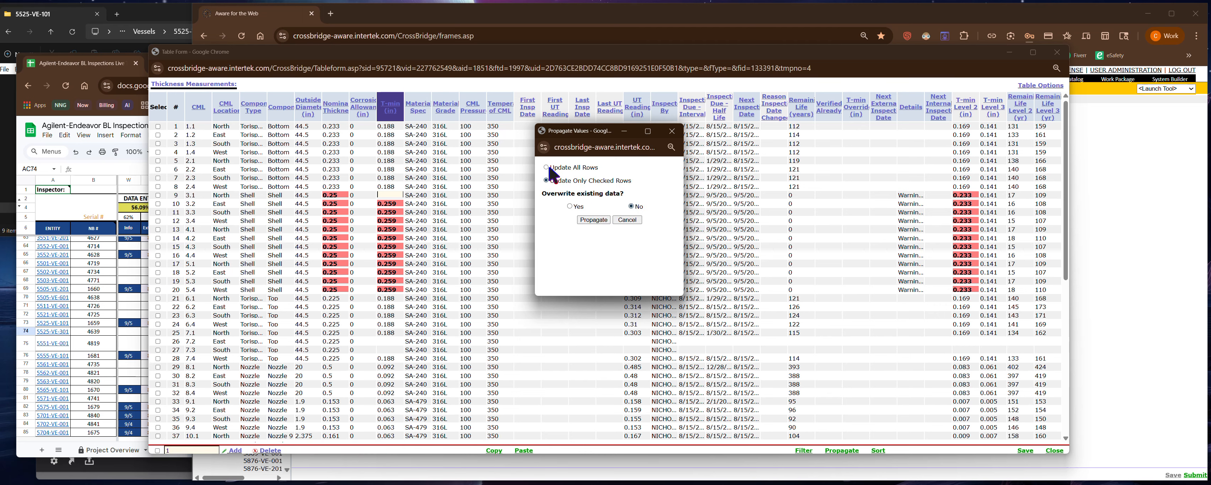
{"action": "left_click", "coordinate": [571, 207]}
{"action": "left_click", "coordinate": [594, 219]}
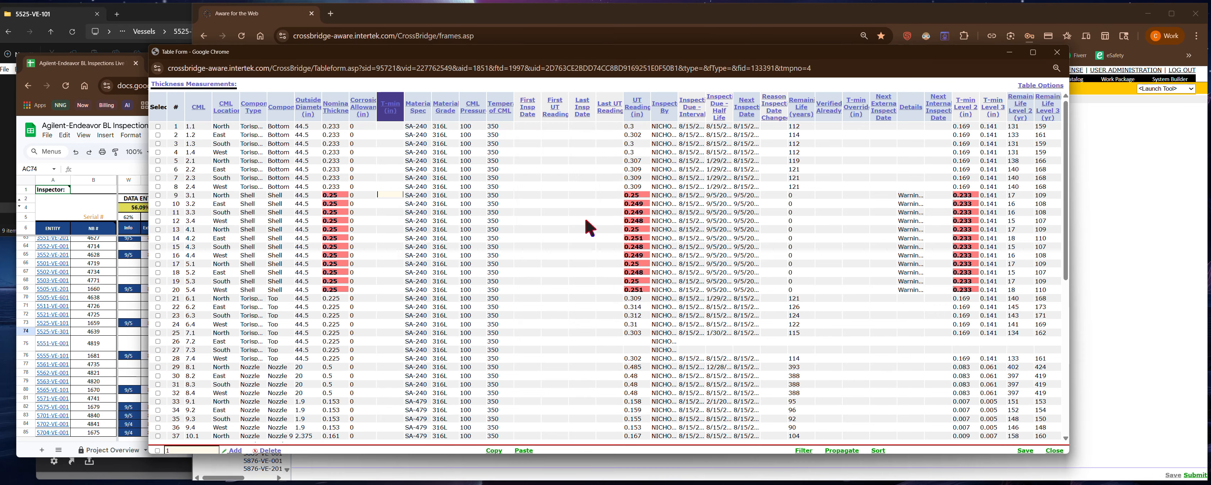
{"action": "left_click", "coordinate": [1025, 450]}
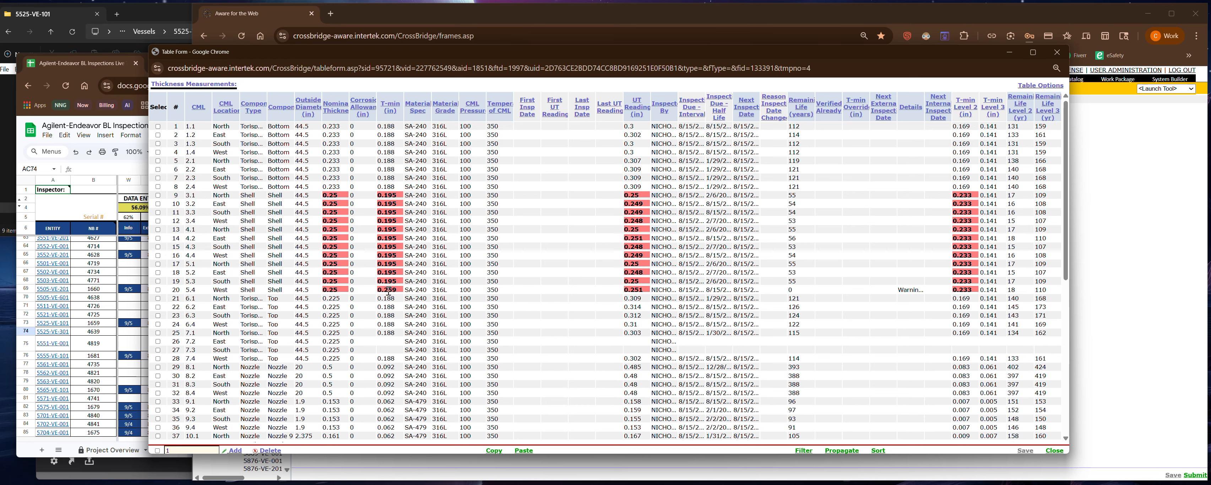
- Set the T-min of shell CML 5.4 to .195 in the Thickness Measurements table and save it
{"action": "mouse_move", "coordinate": [395, 289]}
{"action": "left_click", "coordinate": [394, 289]}
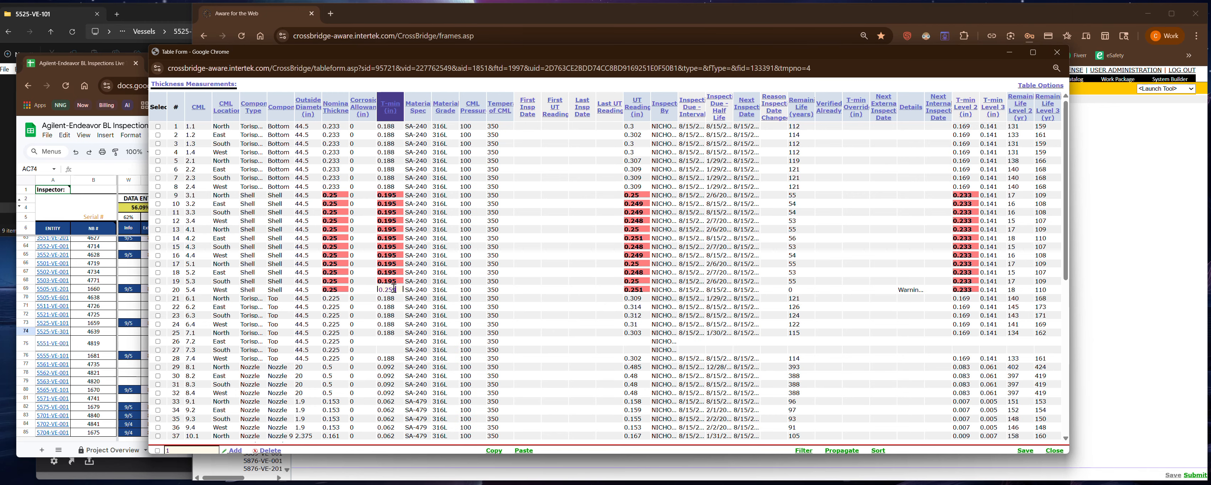
{"action": "double_click", "coordinate": [394, 288]}
{"action": "type", "text": ".195"}
{"action": "left_click", "coordinate": [1018, 450]}
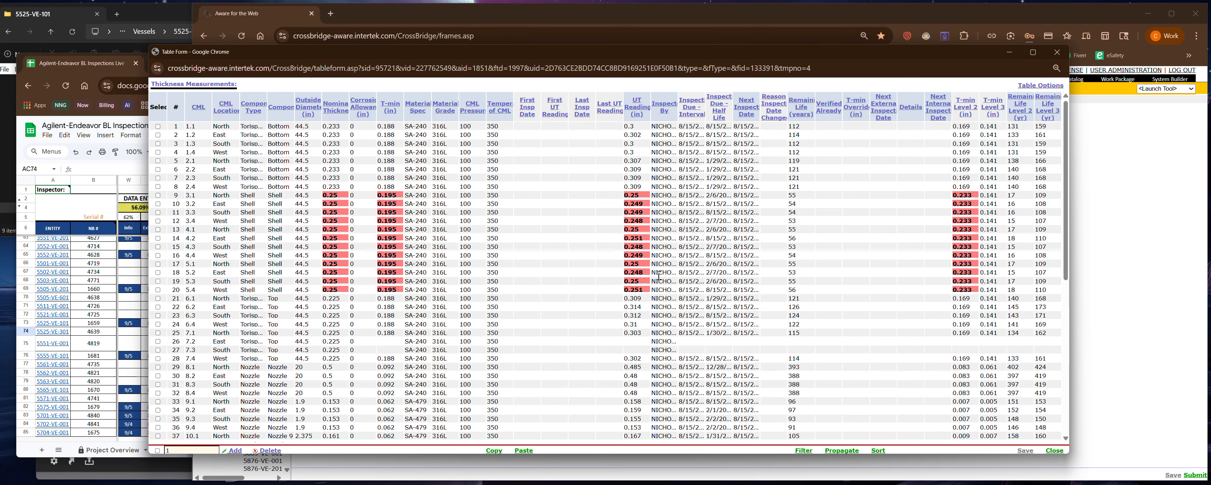
- Copy all Thickness Measurements rows and paste them into the TempUT sheet of the UT Sheet R.25 FancyButtons workbook in Excel, starting at cell I67
{"action": "left_click", "coordinate": [158, 450]}
{"action": "left_click", "coordinate": [490, 450]}
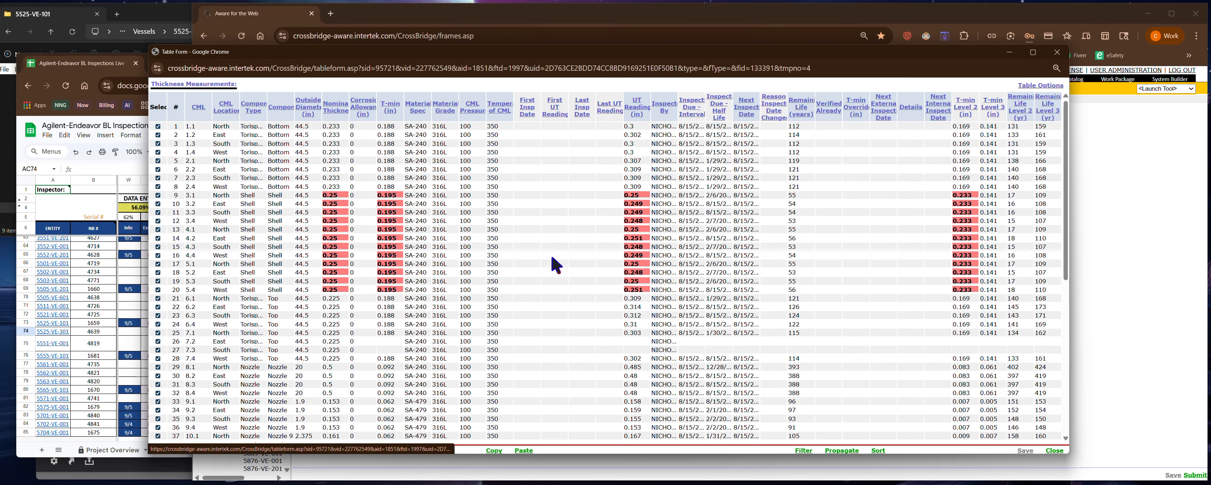
{"action": "left_click_drag", "start_coordinate": [0, 60], "coordinate": [476, 55]}
{"action": "scroll", "coordinate": [249, 274], "scroll_direction": "down", "scroll_amount": 5}
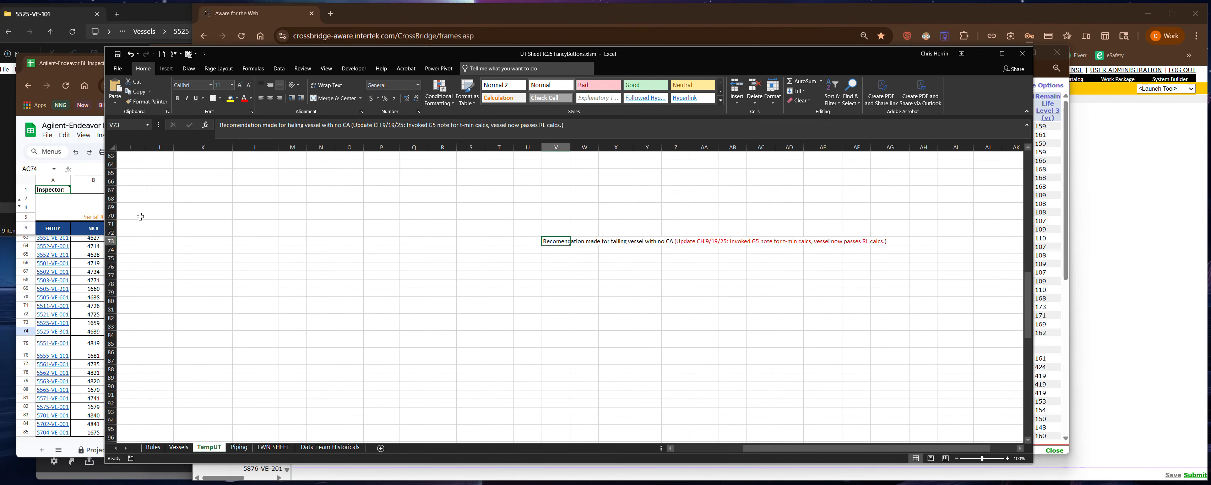
{"action": "scroll", "coordinate": [141, 216], "scroll_direction": "up", "scroll_amount": 3}
{"action": "left_click", "coordinate": [139, 275]}
{"action": "key", "text": "ctrl+v"}
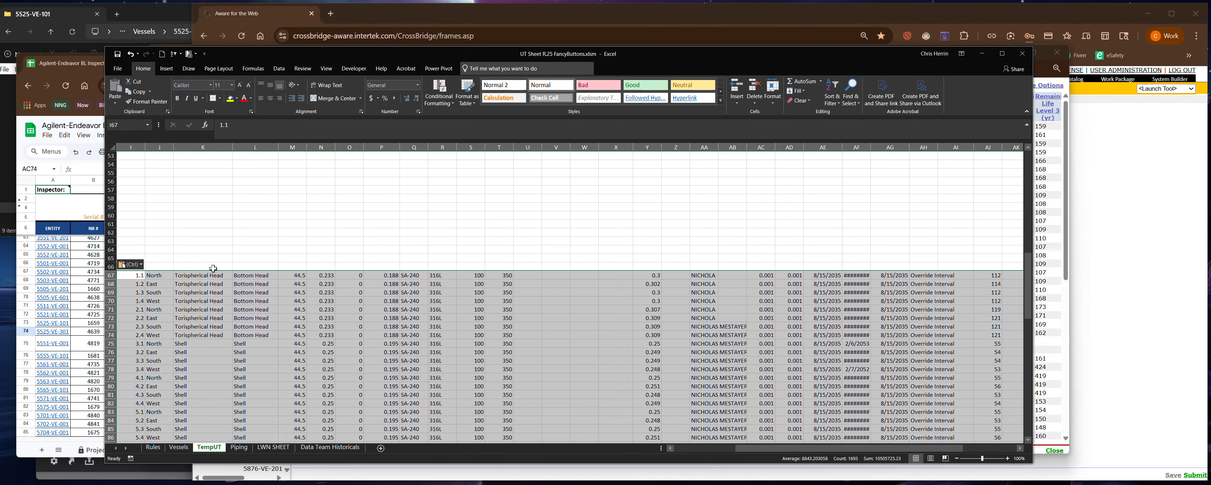
{"action": "scroll", "coordinate": [141, 253], "scroll_direction": "up", "scroll_amount": 4}
{"action": "scroll", "coordinate": [144, 252], "scroll_direction": "down", "scroll_amount": 20}
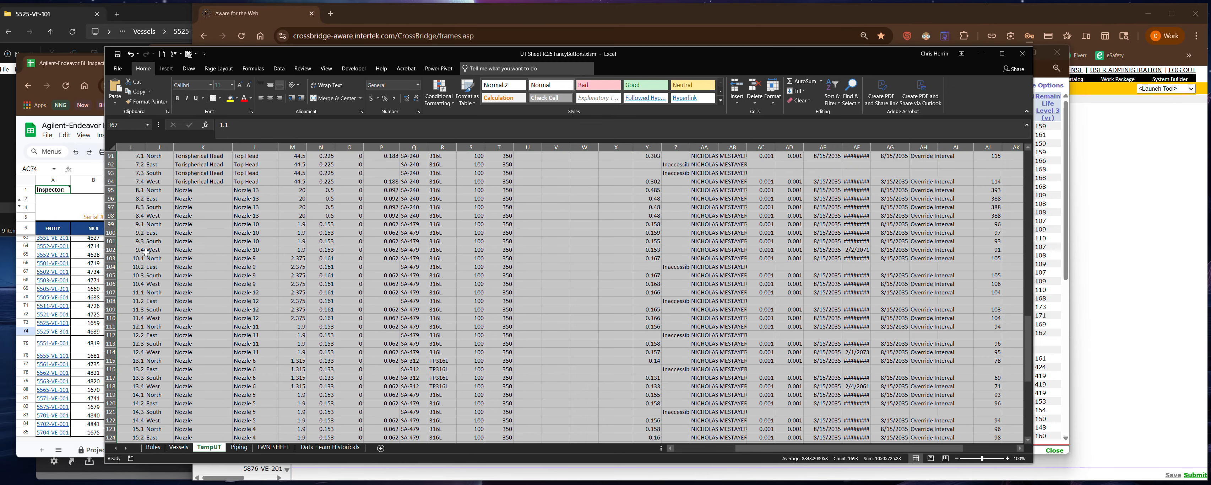
- Copy the measurement block I67:AJ138 on the TempUT sheet and paste it starting at cell A95
{"action": "left_click", "coordinate": [141, 257]}
{"action": "scroll", "coordinate": [124, 250], "scroll_direction": "up", "scroll_amount": 20}
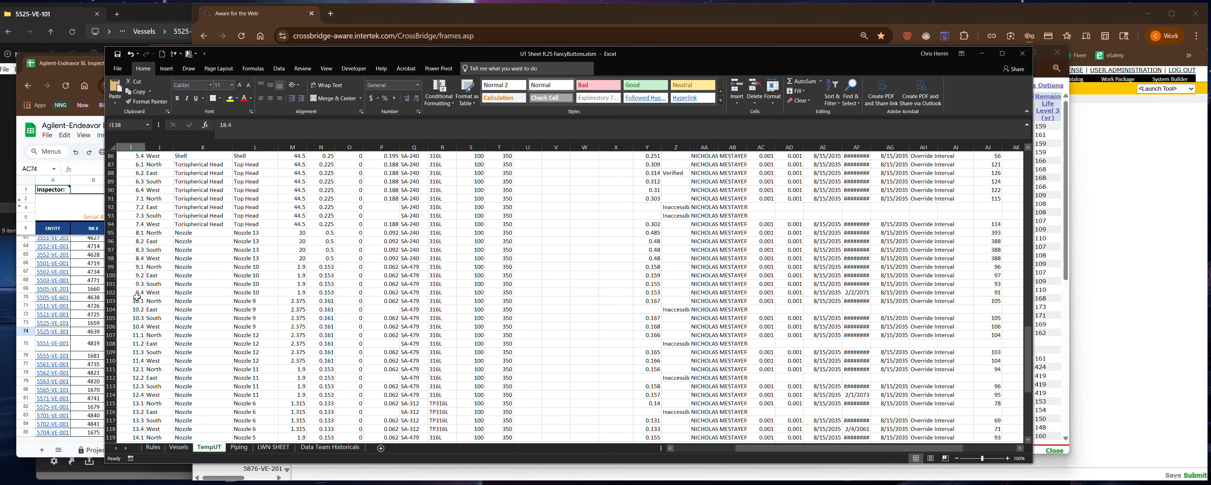
{"action": "left_click", "coordinate": [136, 207], "text": "shift"}
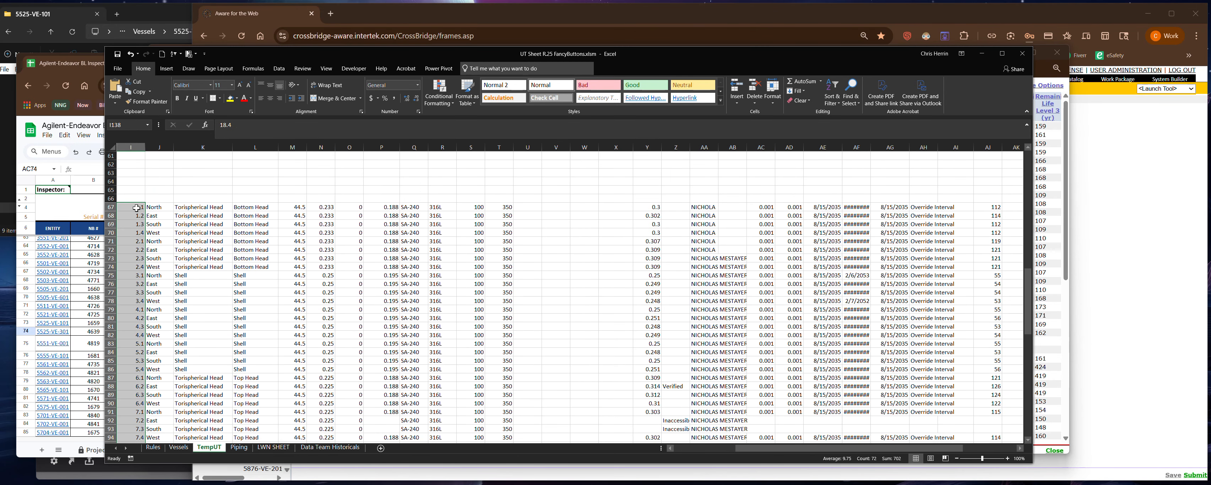
{"action": "left_click", "coordinate": [146, 190]}
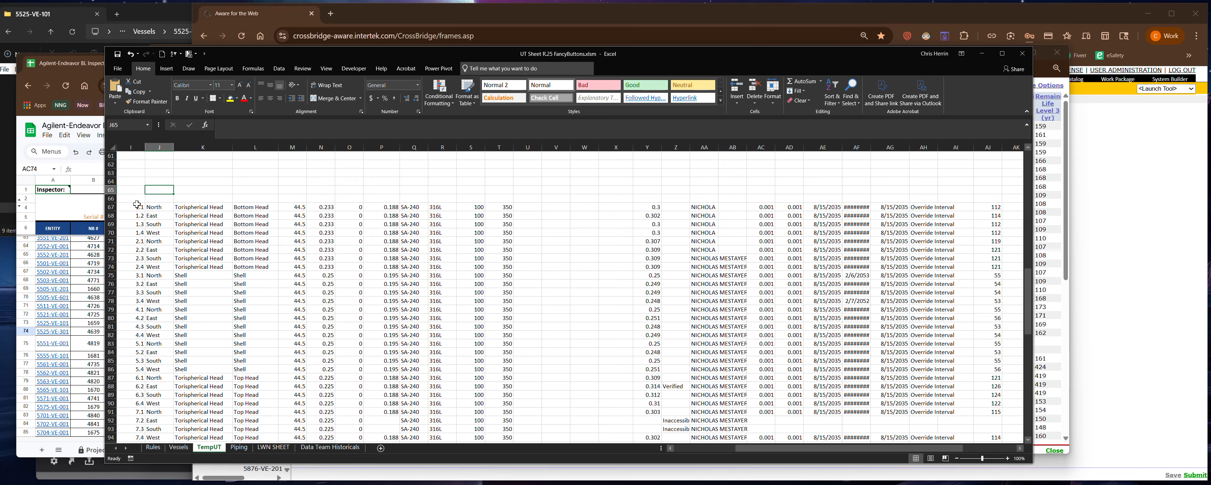
{"action": "left_click_drag", "start_coordinate": [137, 206], "coordinate": [925, 431]}
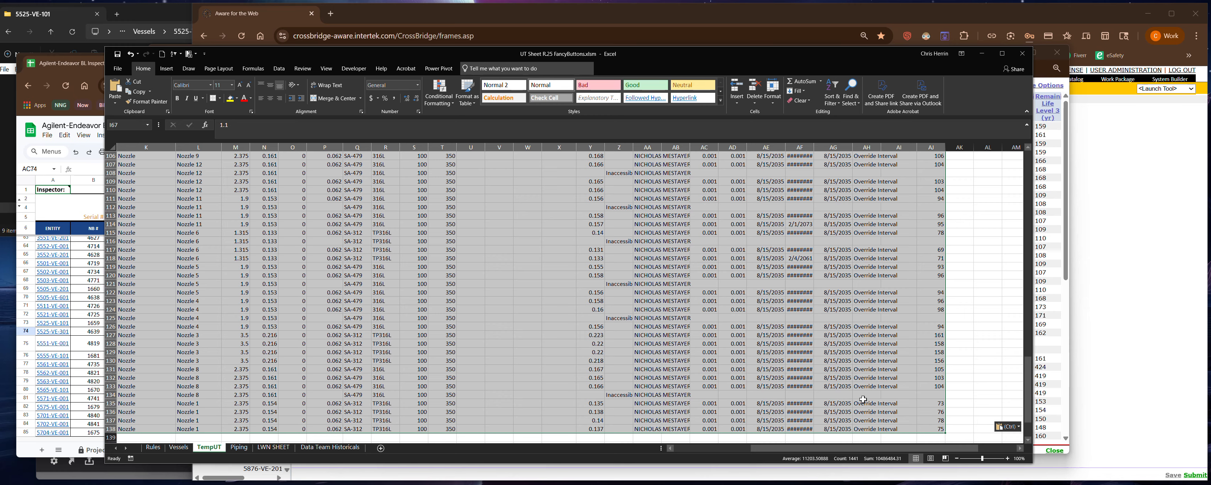
{"action": "key", "text": "ctrl+c"}
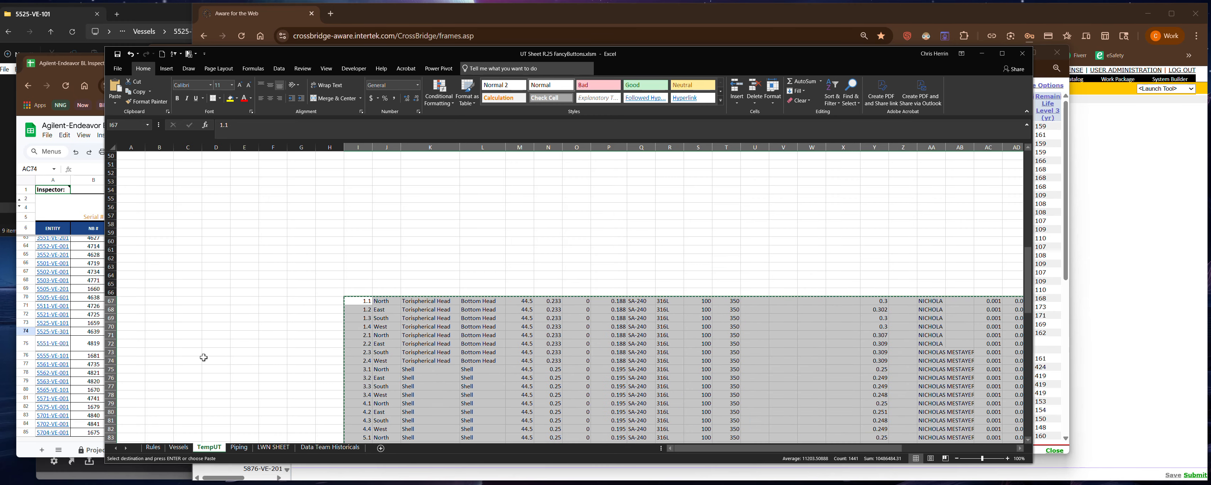
{"action": "scroll", "coordinate": [202, 300], "scroll_direction": "down", "scroll_amount": 1}
{"action": "scroll", "coordinate": [202, 300], "scroll_direction": "down", "scroll_amount": 13}
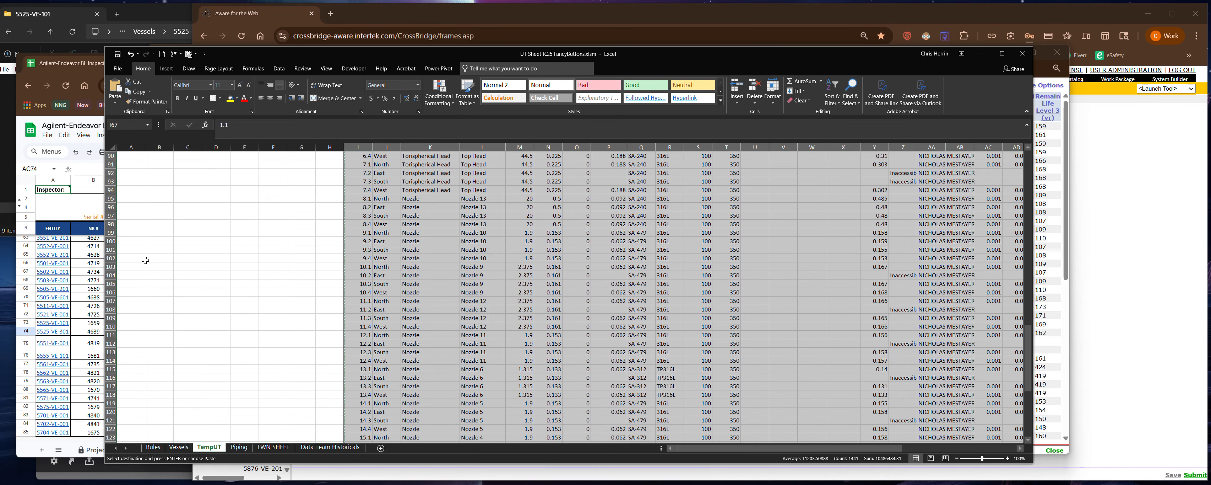
{"action": "left_click", "coordinate": [133, 200]}
{"action": "key", "text": "Return"}
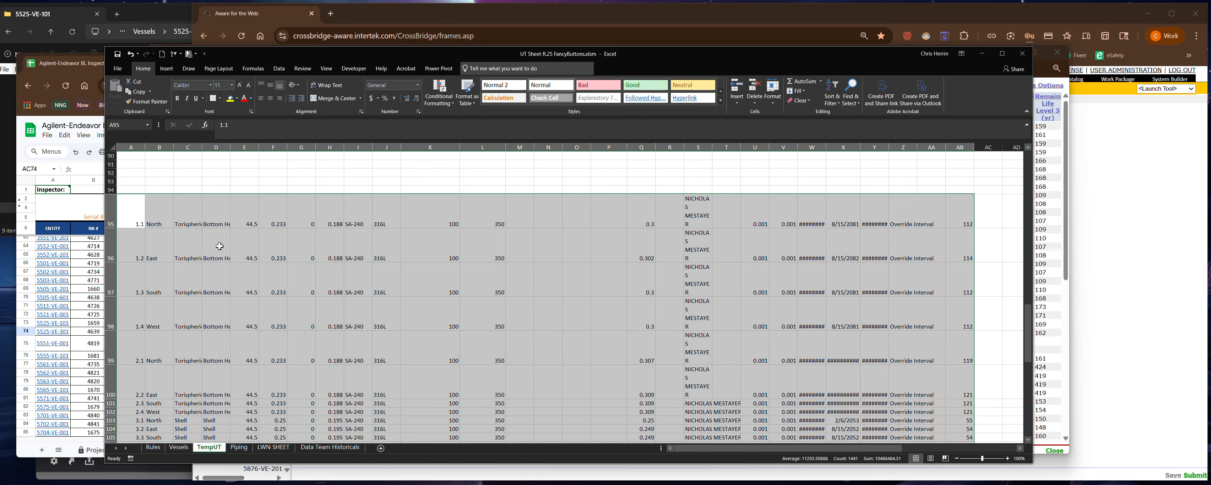
{"action": "scroll", "coordinate": [174, 198], "scroll_direction": "up", "scroll_amount": 20}
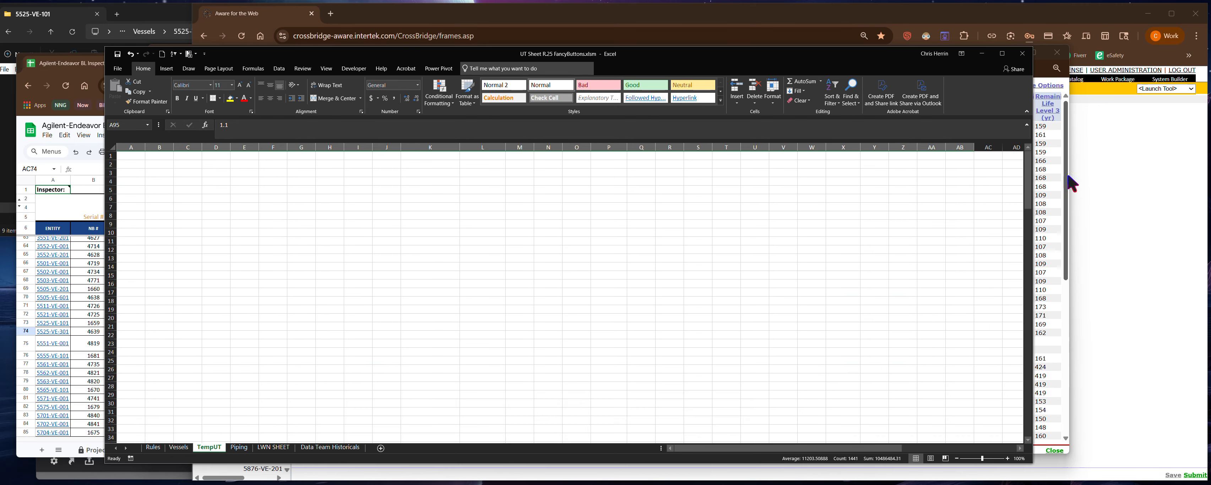
- Switch to the Aware browser, close the Thickness Measurements table, and open vessel 5525-VE-101's CML Locations table for updating
{"action": "left_click", "coordinate": [1068, 179]}
{"action": "left_click", "coordinate": [1049, 448]}
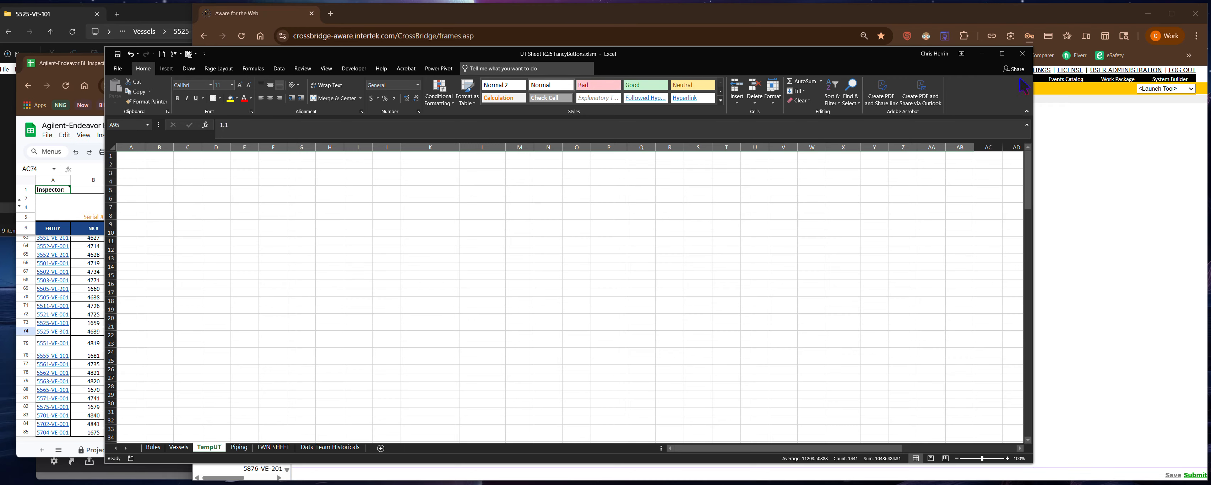
{"action": "left_click", "coordinate": [1117, 166]}
{"action": "left_click", "coordinate": [954, 78]}
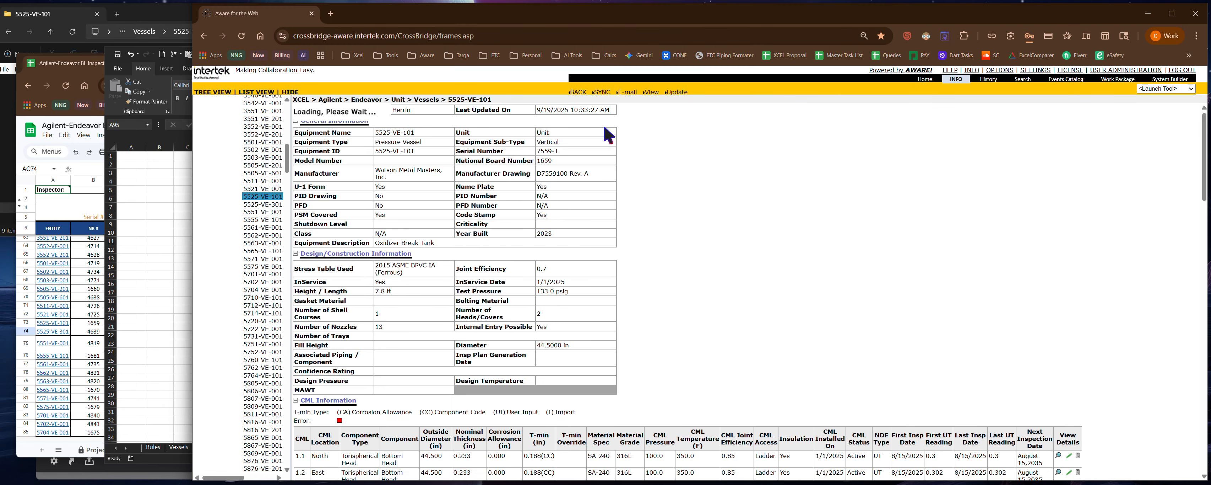
{"action": "scroll", "coordinate": [440, 254], "scroll_direction": "down", "scroll_amount": 5}
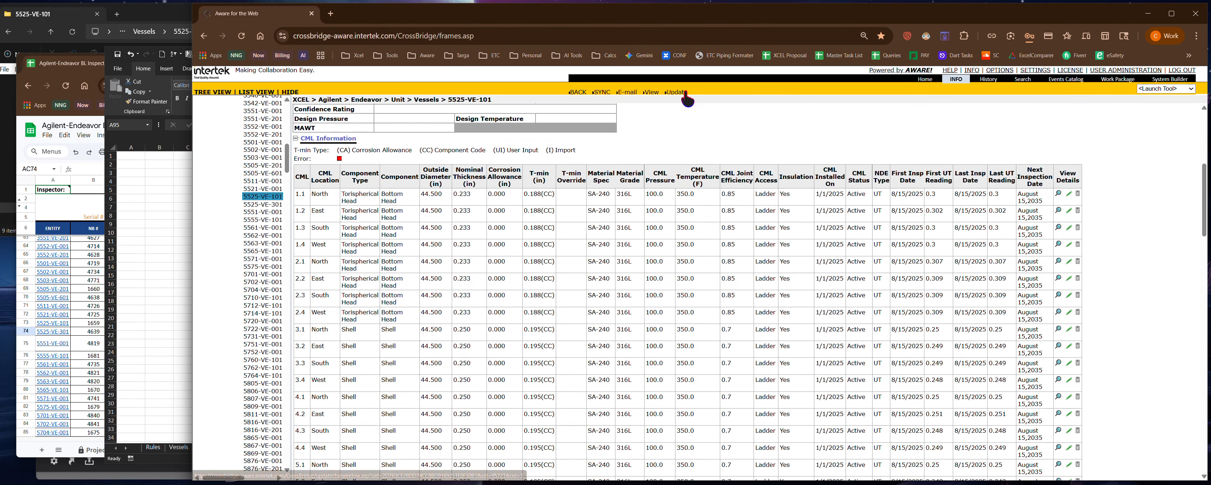
{"action": "left_click", "coordinate": [687, 95]}
{"action": "scroll", "coordinate": [386, 316], "scroll_direction": "down", "scroll_amount": 2}
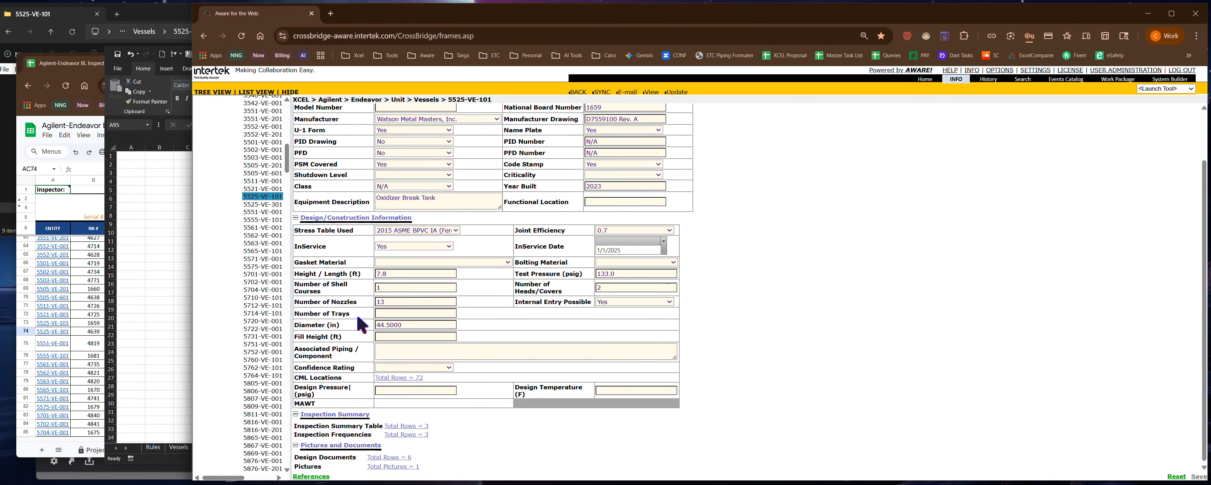
{"action": "left_click", "coordinate": [405, 377]}
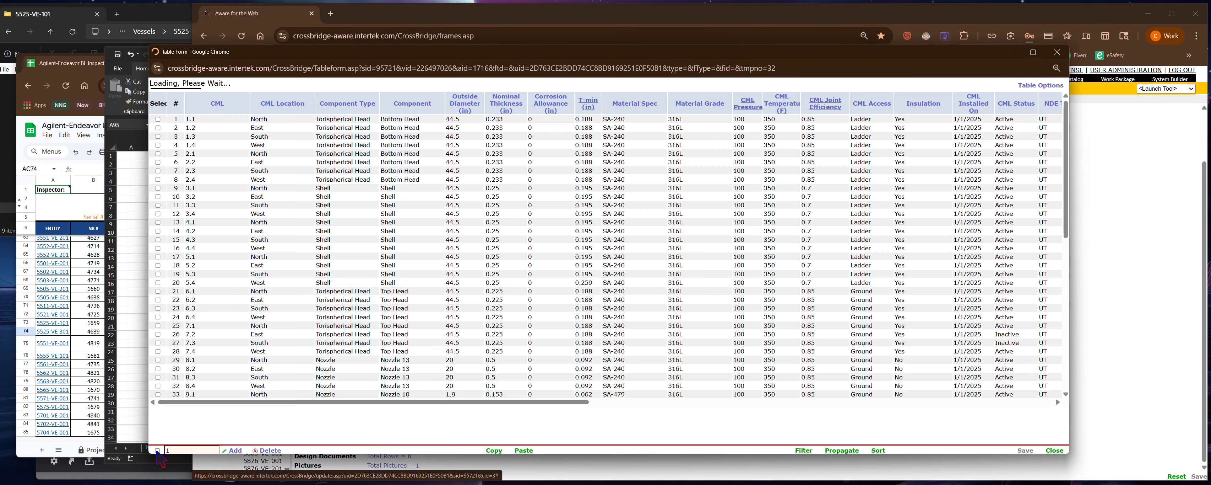
- Select all CML Locations rows and set the T-min Notes of shell CML 5.4 to G5, G21
{"action": "left_click", "coordinate": [157, 450]}
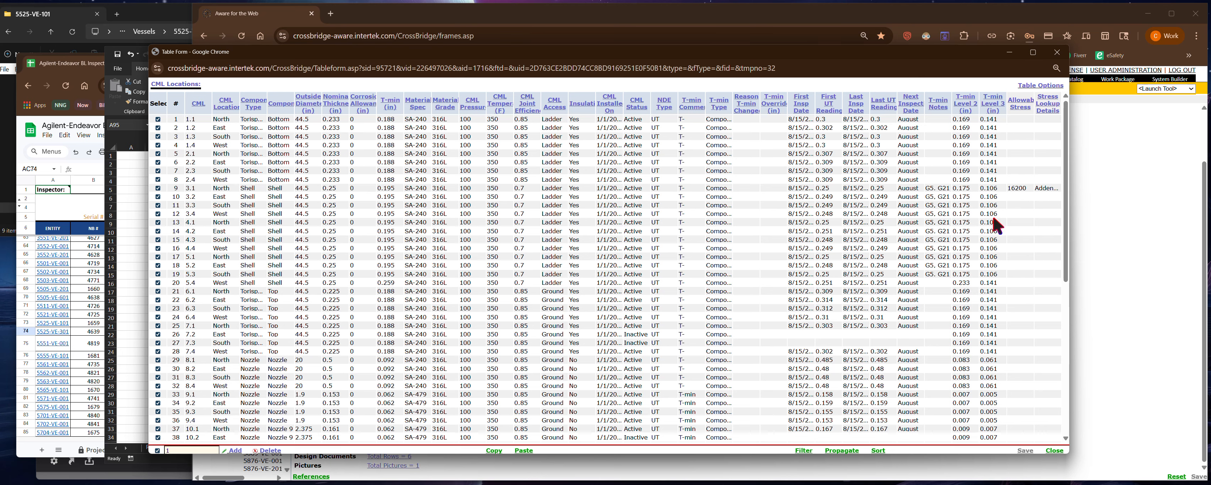
{"action": "left_click", "coordinate": [397, 283]}
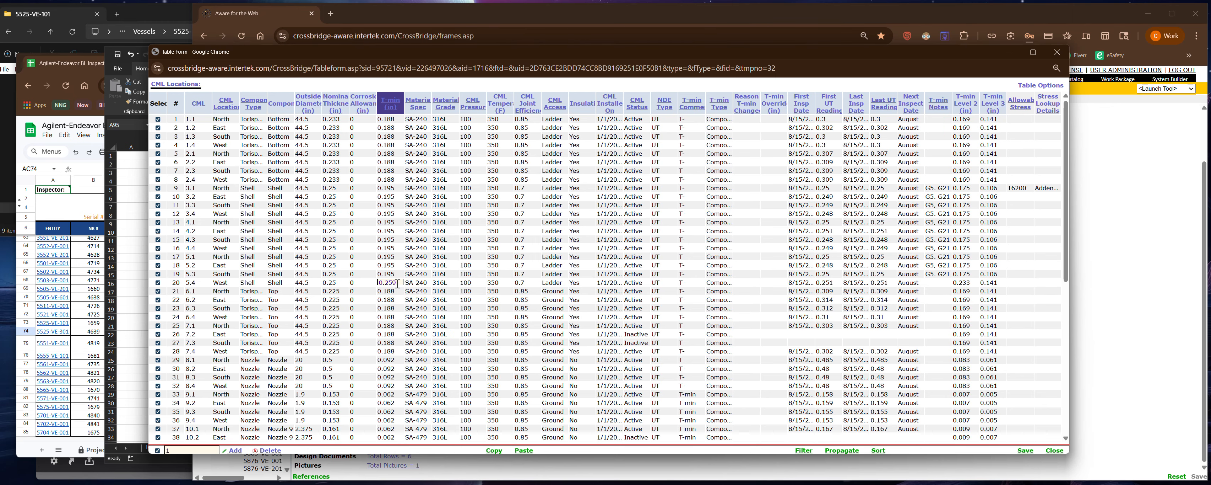
{"action": "left_click", "coordinate": [938, 275]}
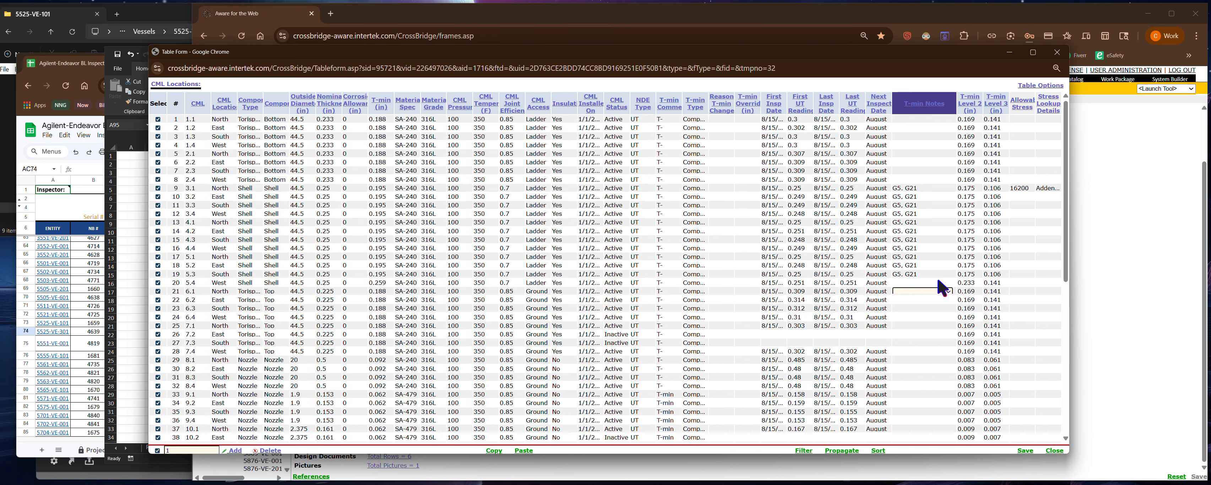
{"action": "left_click", "coordinate": [935, 282]}
{"action": "left_click", "coordinate": [933, 311]}
- Set CML 5.4's T-min Level 2 to 0.175 and T-min Level 3 to 0.106
{"action": "left_click", "coordinate": [974, 283]}
{"action": "type", "text": "0."}
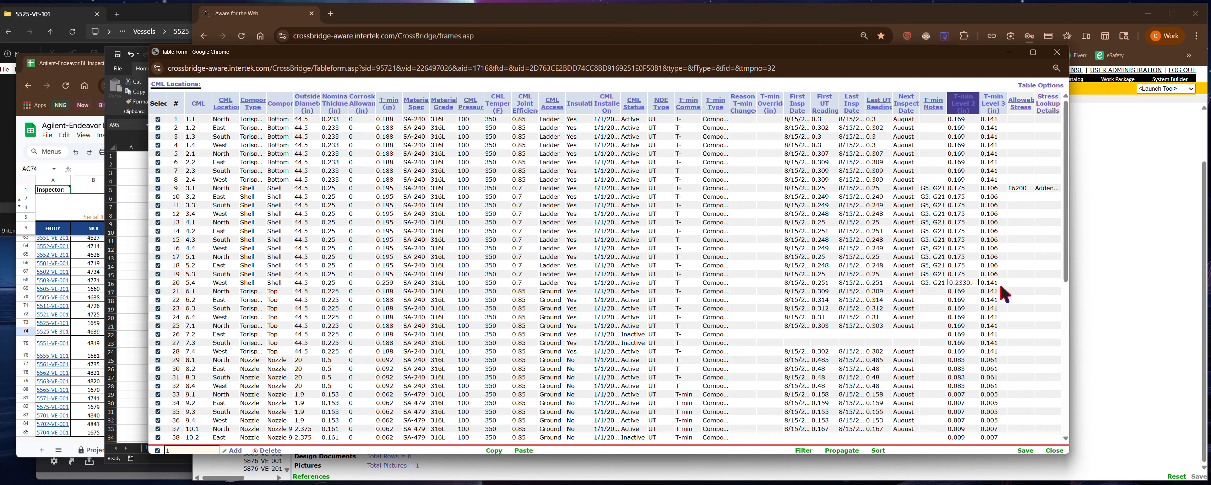
{"action": "type", "text": "17"}
{"action": "key", "text": "BackSpace"}
{"action": "key", "text": "BackSpace"}
{"action": "key", "text": "BackSpace"}
{"action": "key", "text": "BackSpace"}
{"action": "key", "text": "BackSpace"}
{"action": "key", "text": "BackSpace"}
{"action": "key", "text": "BackSpace"}
{"action": "key", "text": "Tab"}
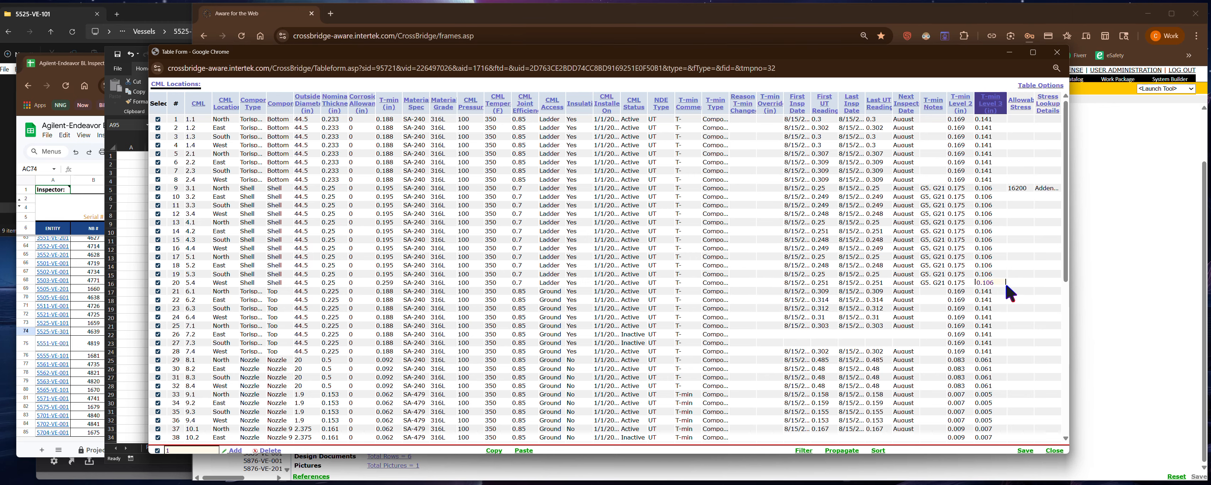
{"action": "key", "text": "Tab"}
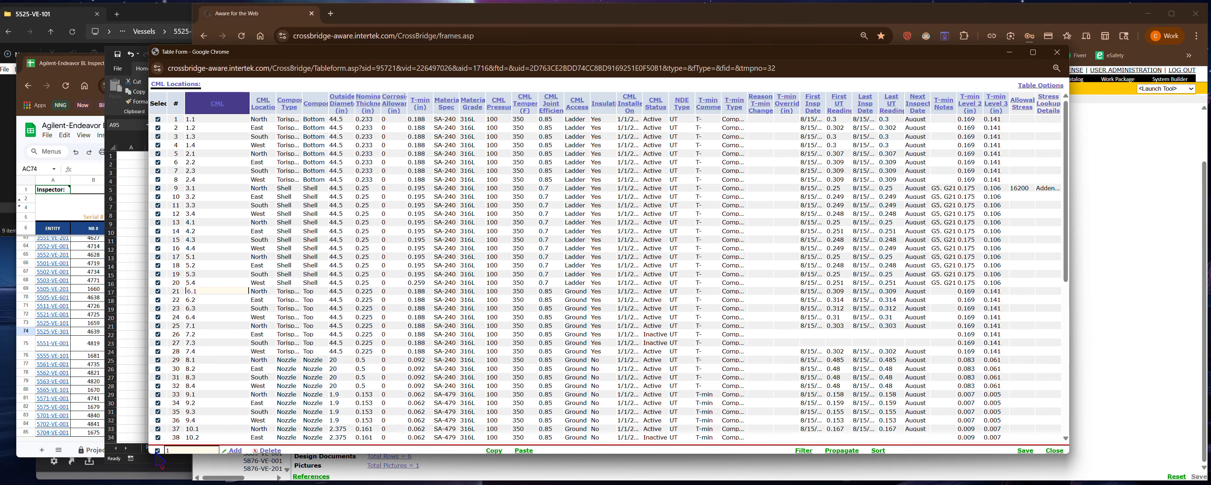
- Try to copy the selected CML Locations rows, and save the table's pending changes
{"action": "left_click", "coordinate": [495, 451]}
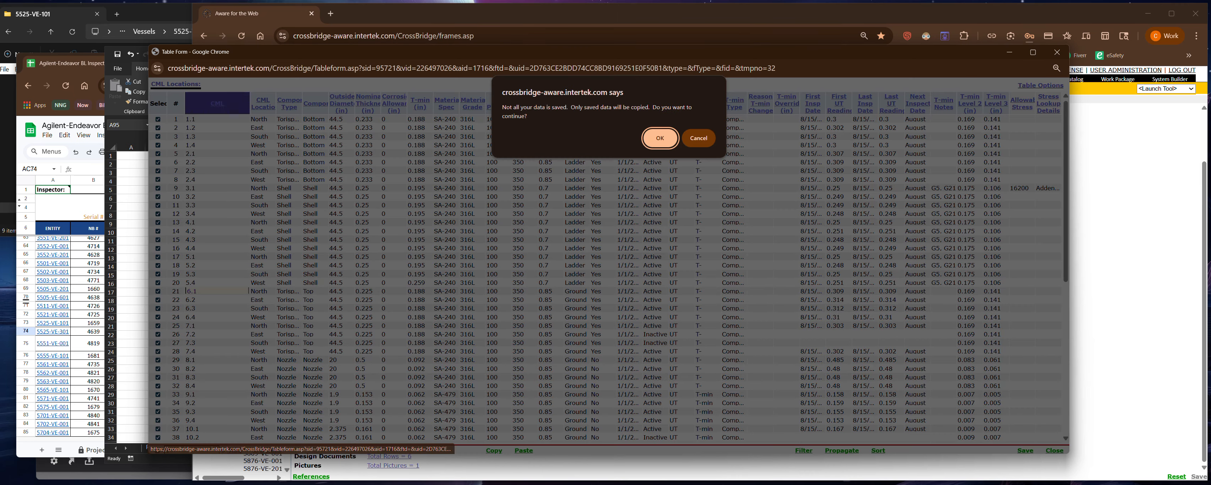
{"action": "left_click", "coordinate": [660, 138]}
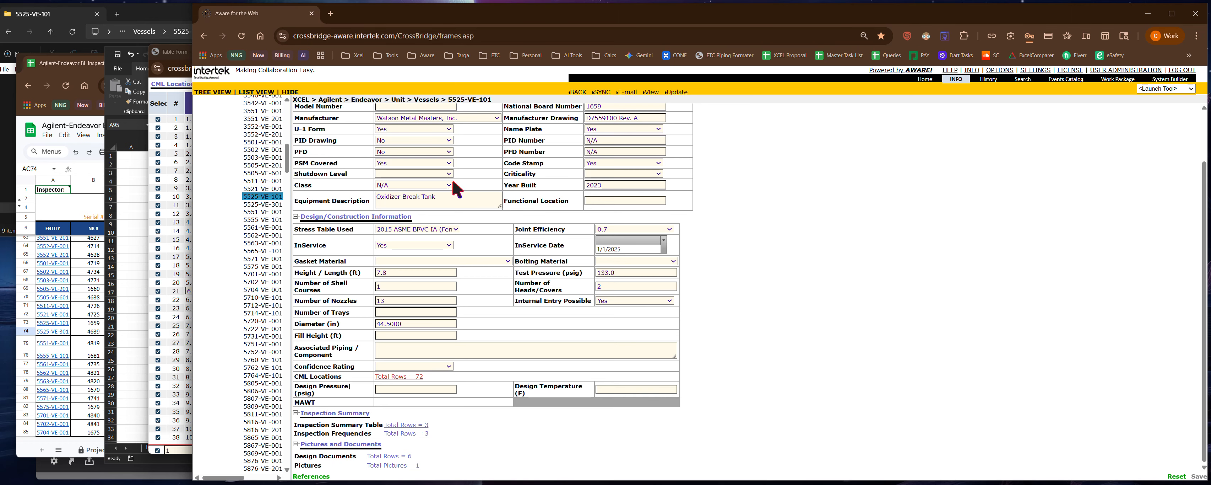
{"action": "left_click", "coordinate": [176, 131]}
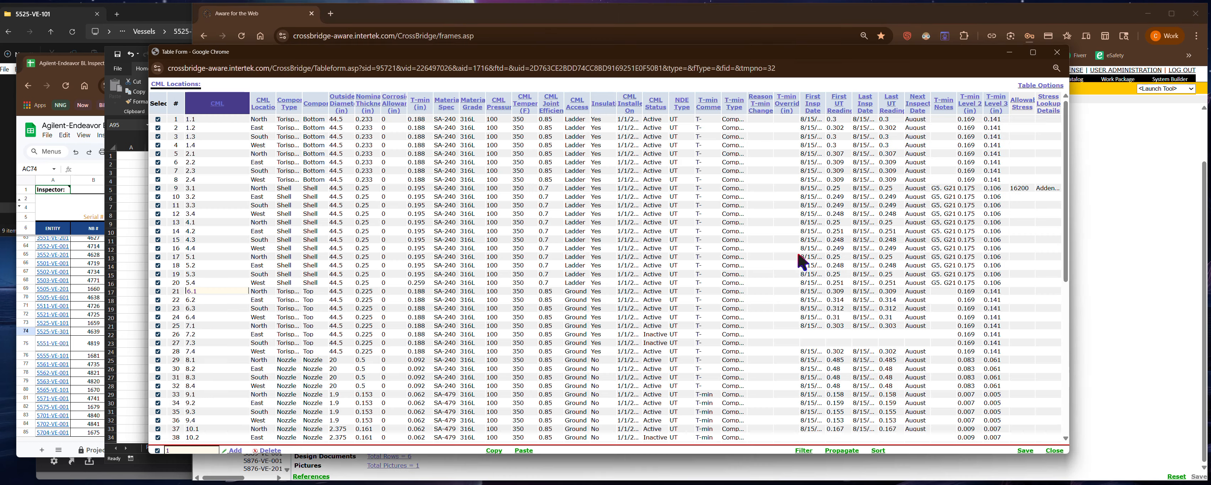
{"action": "left_click", "coordinate": [1026, 450]}
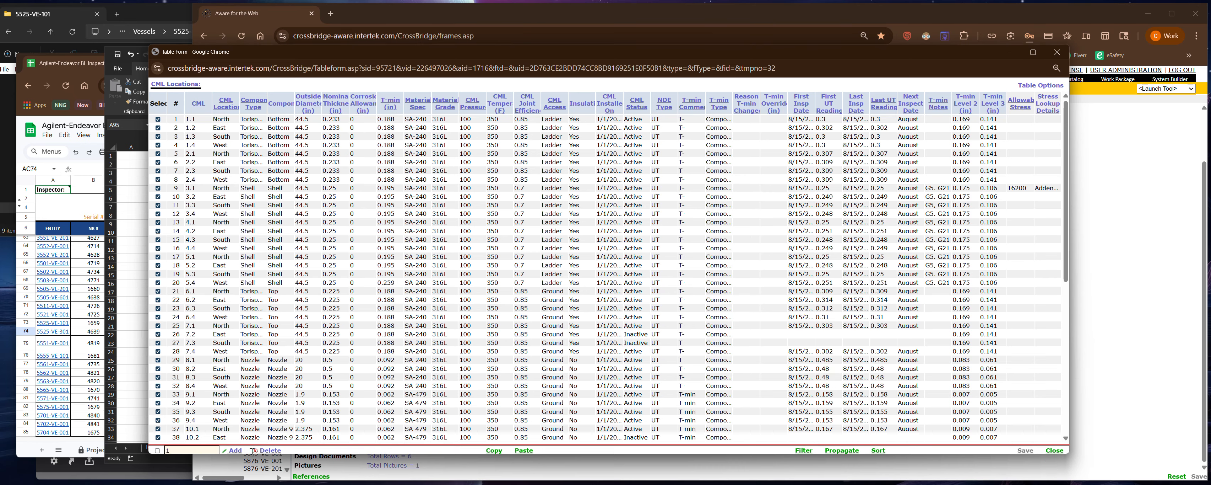
- Copy all CML Locations rows and paste them into the TempUT sheet in Excel, starting at cell A1
{"action": "left_click", "coordinate": [497, 452]}
{"action": "left_click", "coordinate": [121, 264]}
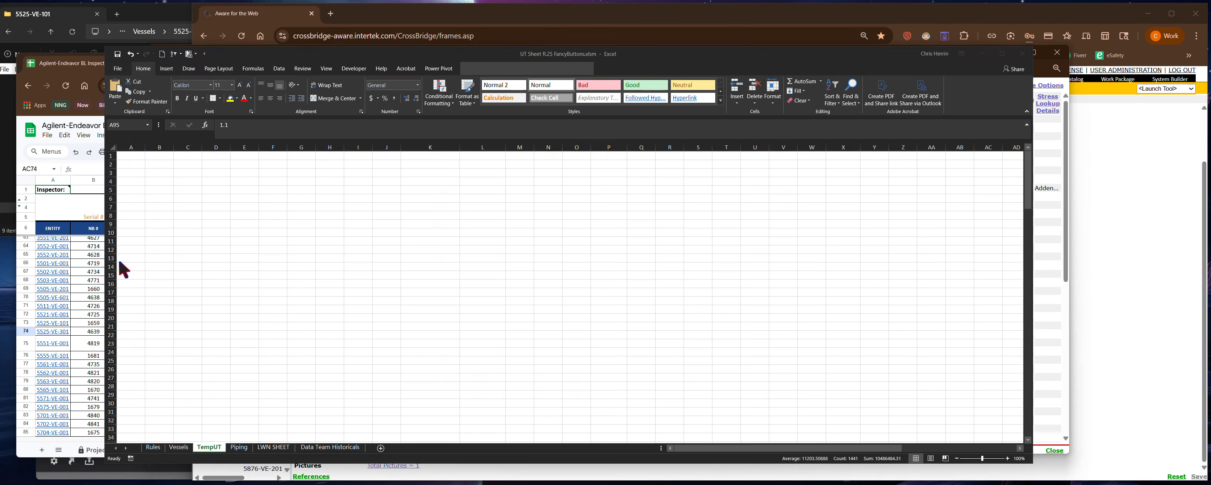
{"action": "left_click", "coordinate": [134, 157]}
{"action": "key", "text": "ctrl+v"}
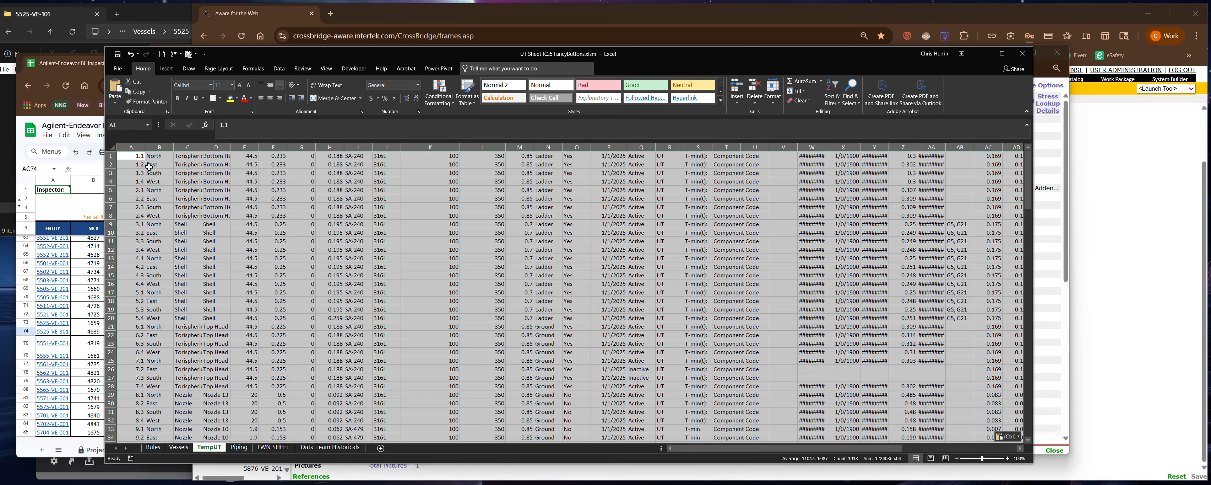
{"action": "scroll", "coordinate": [305, 296], "scroll_direction": "down", "scroll_amount": 8}
{"action": "scroll", "coordinate": [305, 296], "scroll_direction": "down", "scroll_amount": 15}
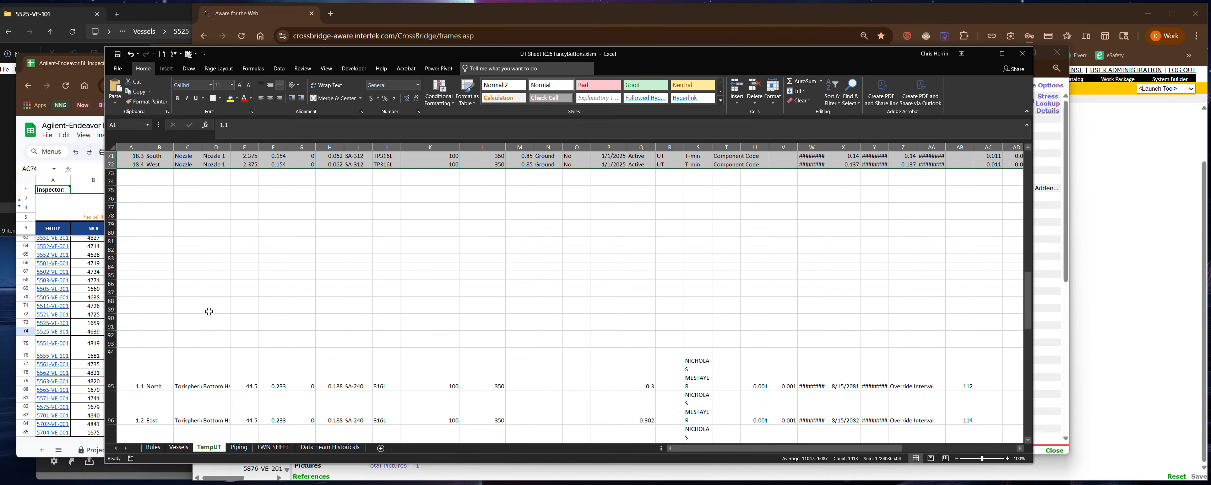
{"action": "scroll", "coordinate": [209, 312], "scroll_direction": "up", "scroll_amount": 20}
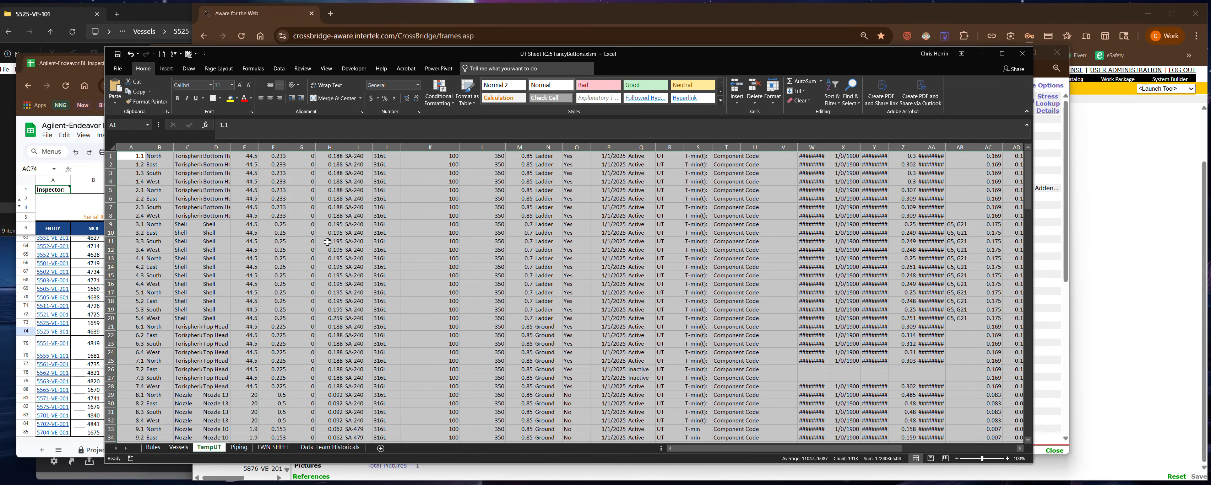
- Copy range A1:R72 from the TempUT sheet and paste it into the CML Locations table in the Aware browser
{"action": "left_click", "coordinate": [143, 157]}
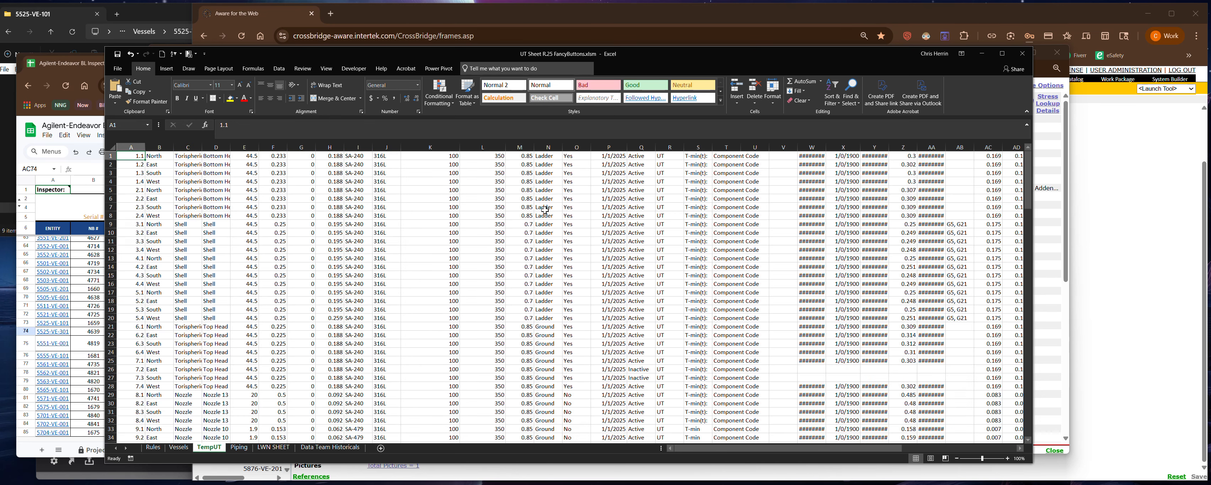
{"action": "scroll", "coordinate": [575, 209], "scroll_direction": "down", "scroll_amount": 20}
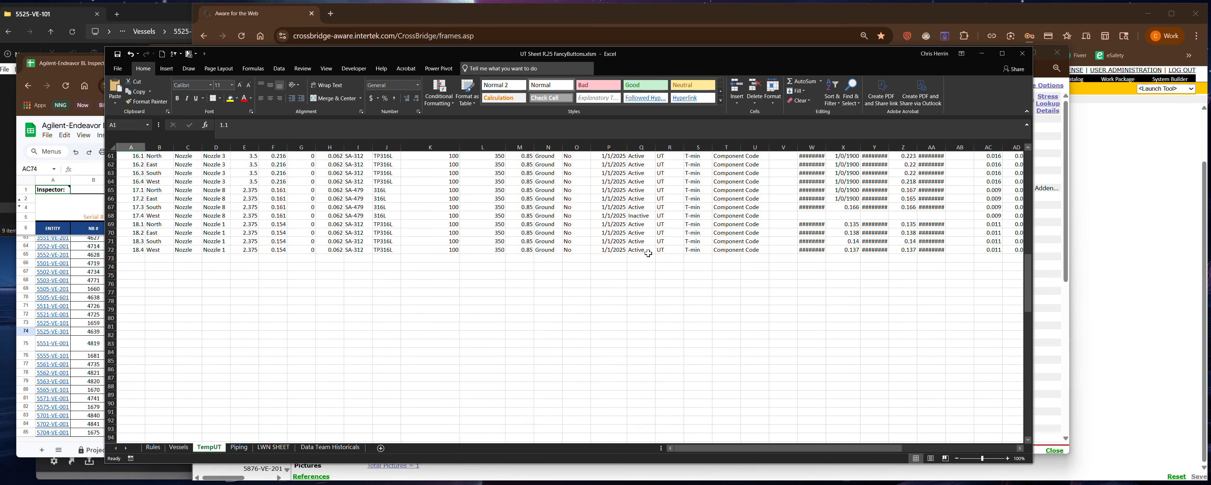
{"action": "left_click", "coordinate": [665, 250], "text": "shift"}
{"action": "key", "text": "ctrl+c"}
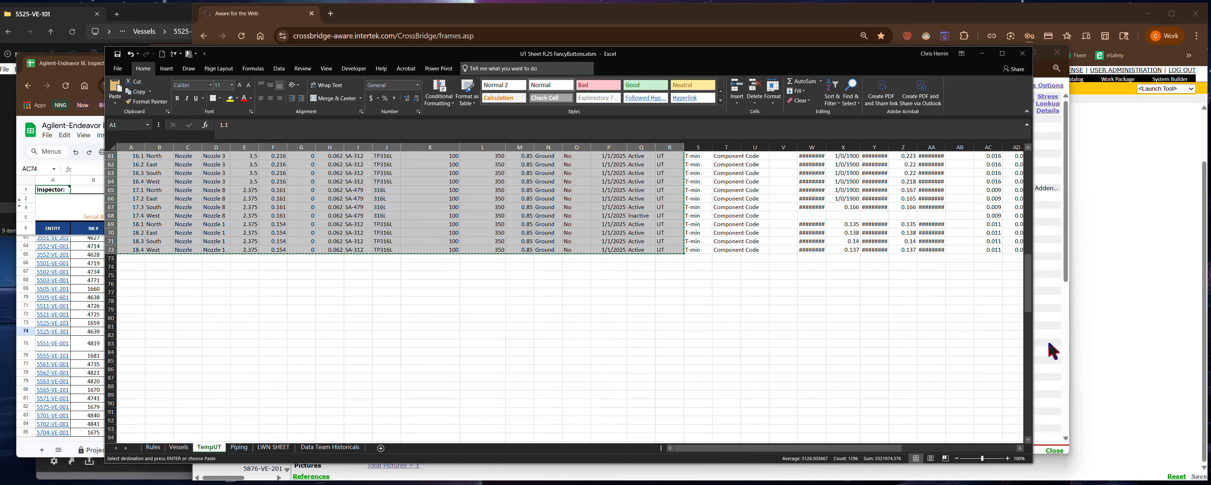
{"action": "left_click", "coordinate": [1063, 278]}
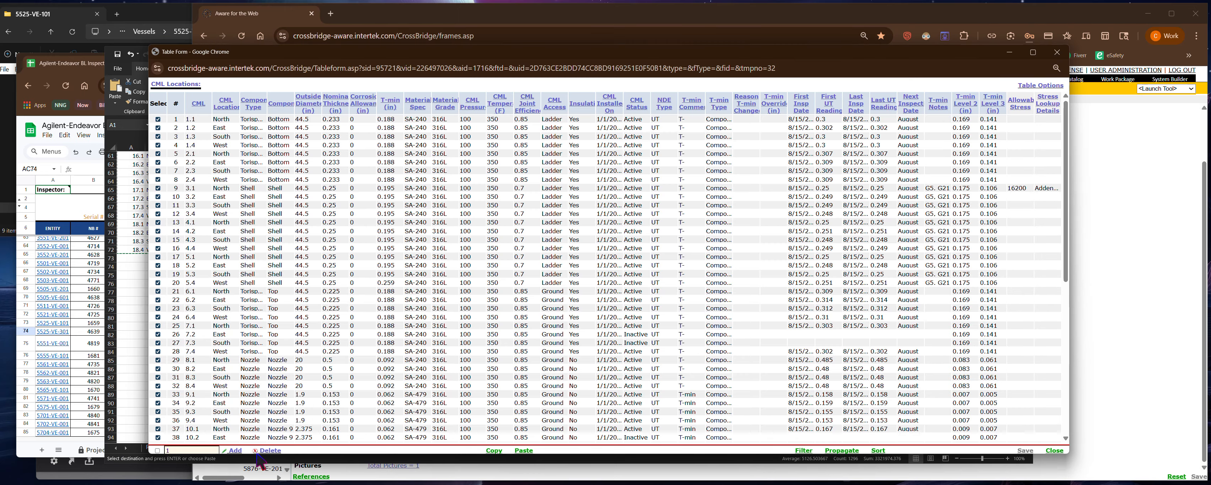
{"action": "left_click", "coordinate": [524, 450]}
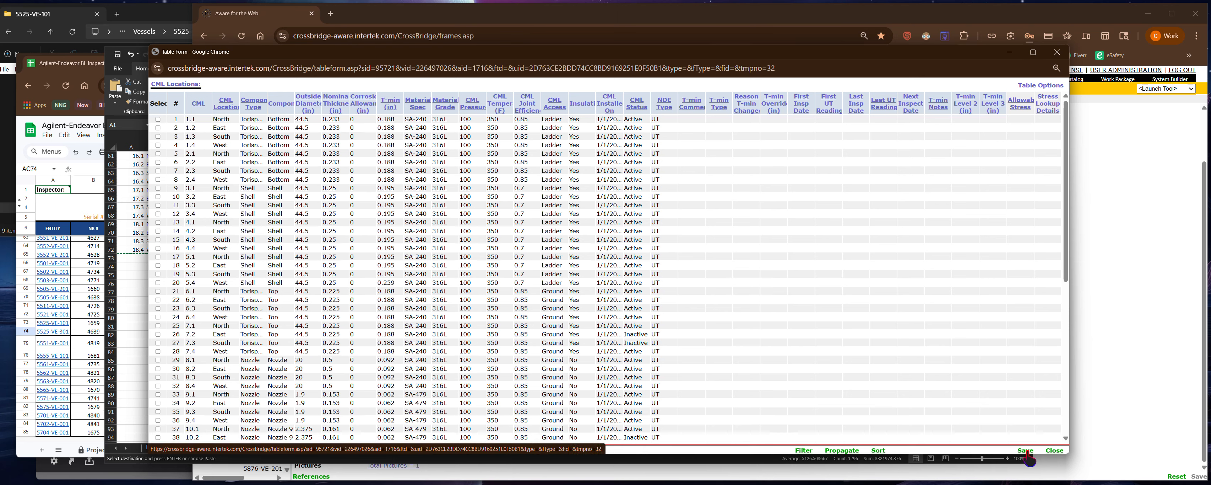
- Set the T-min of shell CML 5.4 to 0.195 in the CML Locations table and save it
{"action": "left_click", "coordinate": [397, 282]}
{"action": "double_click", "coordinate": [388, 283]}
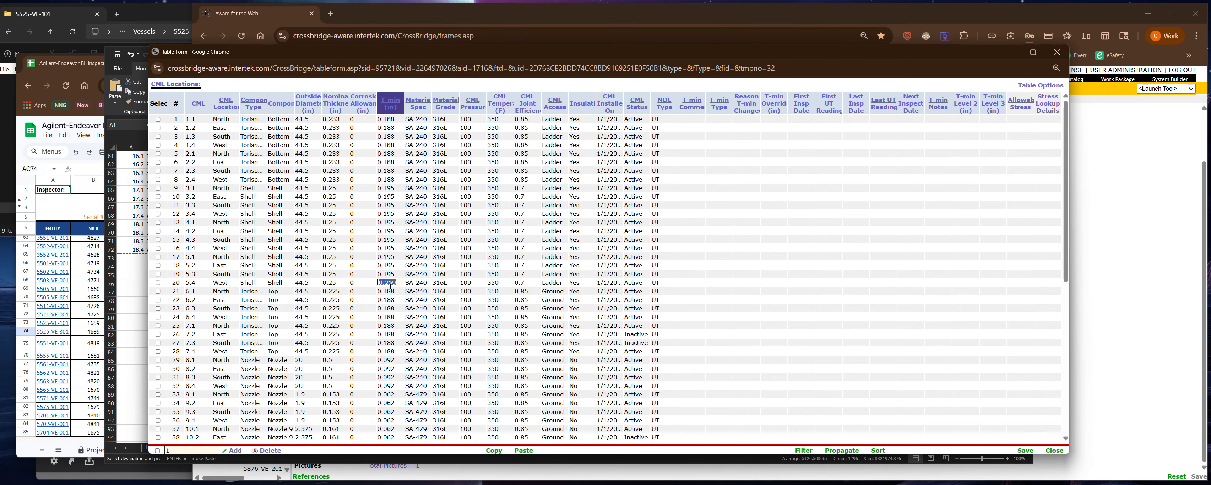
{"action": "key", "text": "BackSpace"}
{"action": "left_click", "coordinate": [1025, 450]}
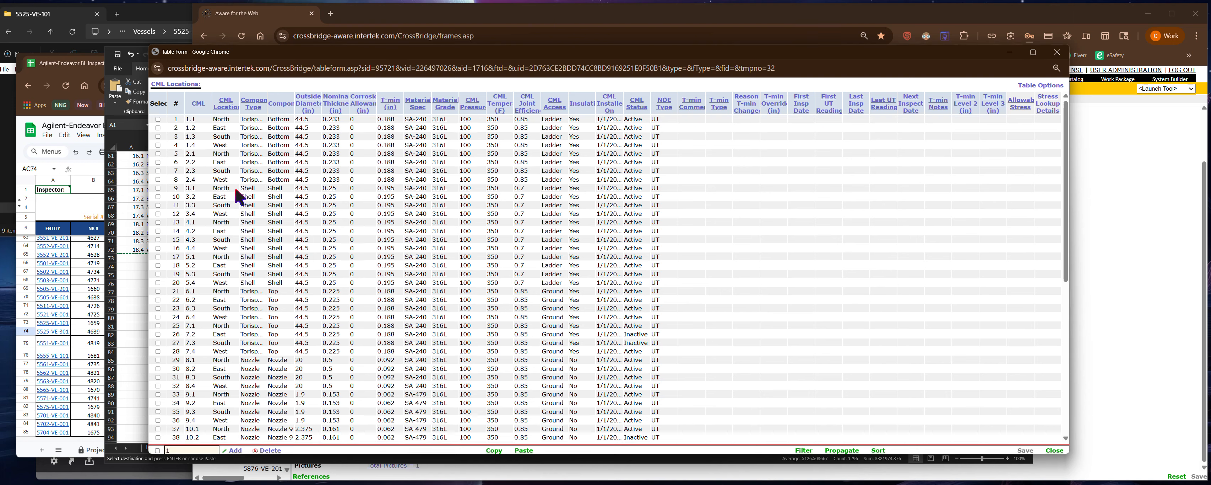
- Mark shell CML rows 3.1 through 5.4 in the CML Locations table and set CML 3.1's T-min note to G5, G21
{"action": "left_click", "coordinate": [158, 197]}
{"action": "left_click", "coordinate": [158, 221]}
{"action": "left_click", "coordinate": [940, 193]}
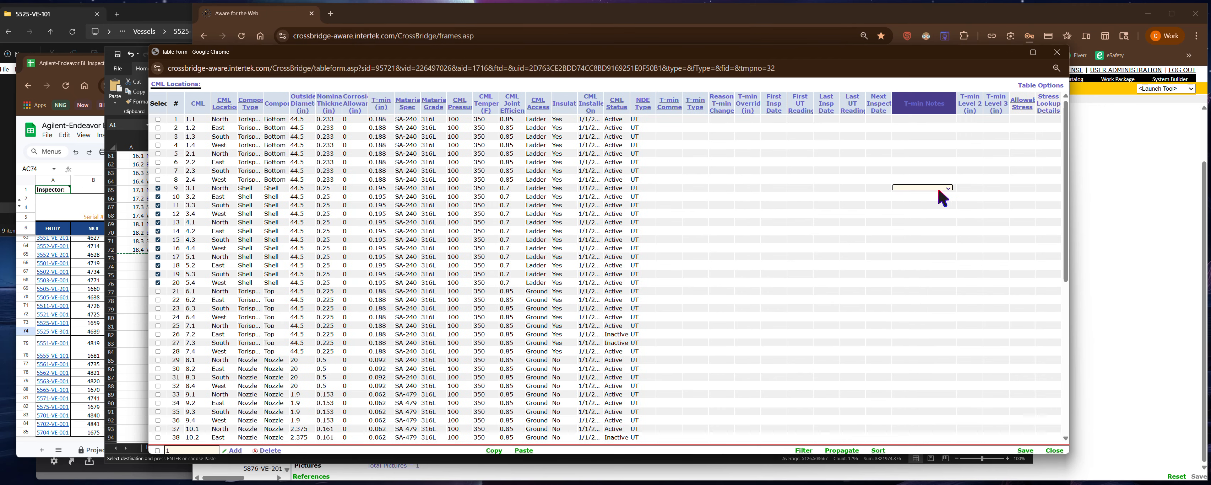
{"action": "left_click", "coordinate": [943, 190]}
{"action": "left_click", "coordinate": [943, 190]}
{"action": "left_click", "coordinate": [941, 187]}
{"action": "left_click", "coordinate": [913, 211]}
{"action": "left_click", "coordinate": [969, 189]}
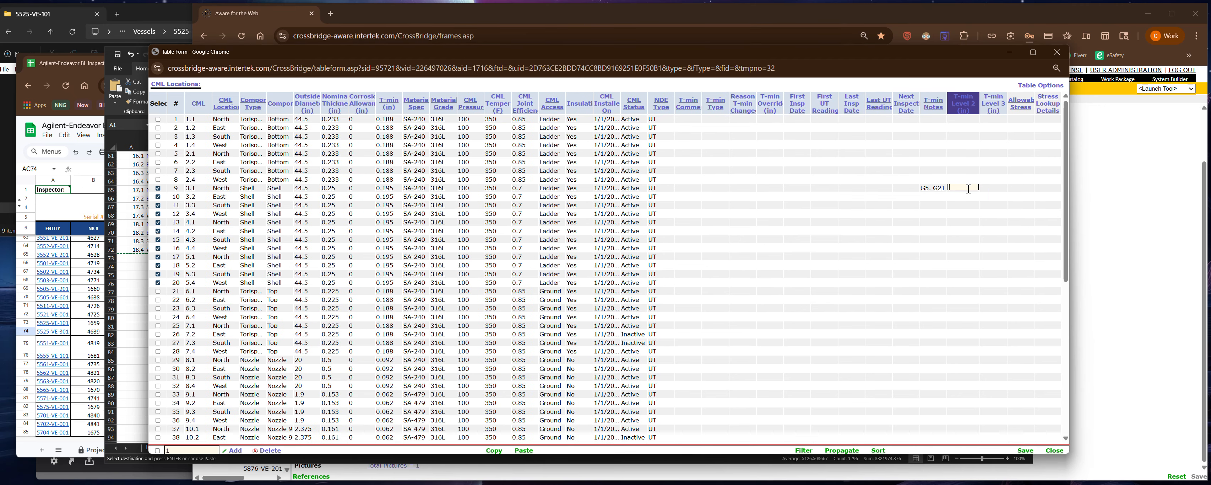
{"action": "key", "text": "Tab"}
{"action": "left_click", "coordinate": [1015, 190]}
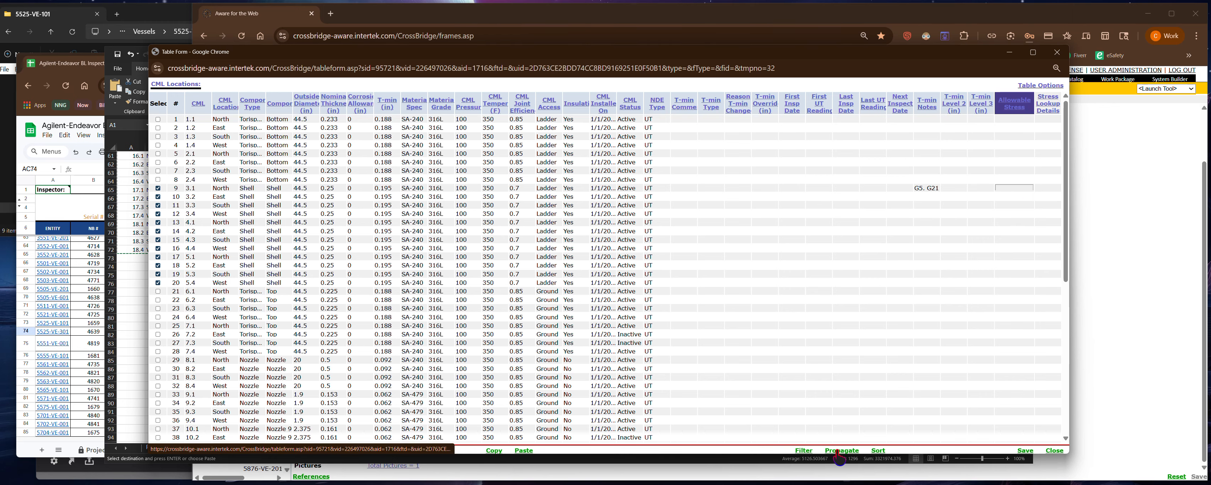
- Propagate CML 3.1's T-min note to the checked shell rows only, overwriting existing data, and save and recheck the table
{"action": "left_click", "coordinate": [839, 451]}
{"action": "left_click", "coordinate": [920, 187]}
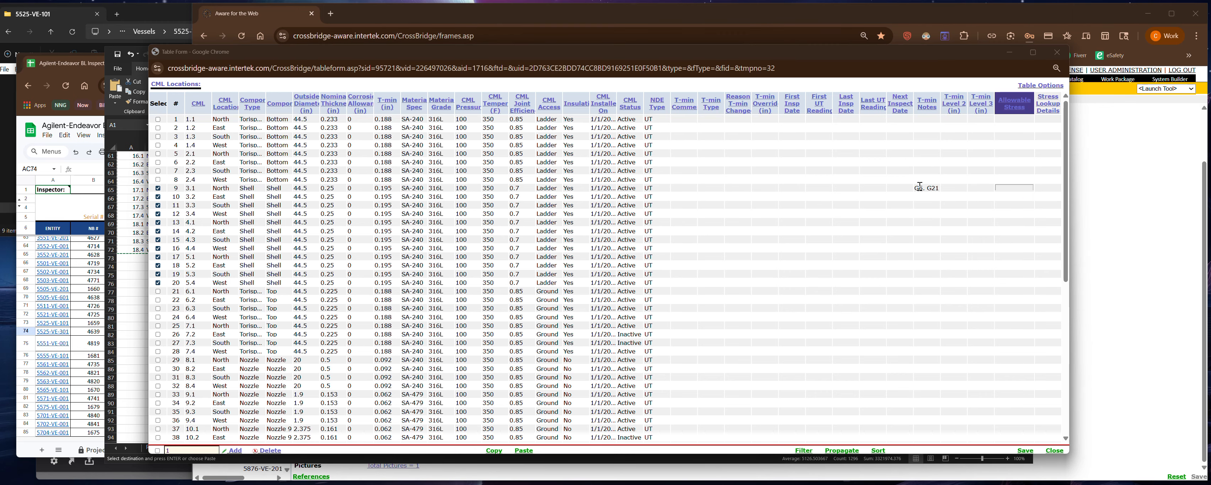
{"action": "left_click", "coordinate": [839, 451]}
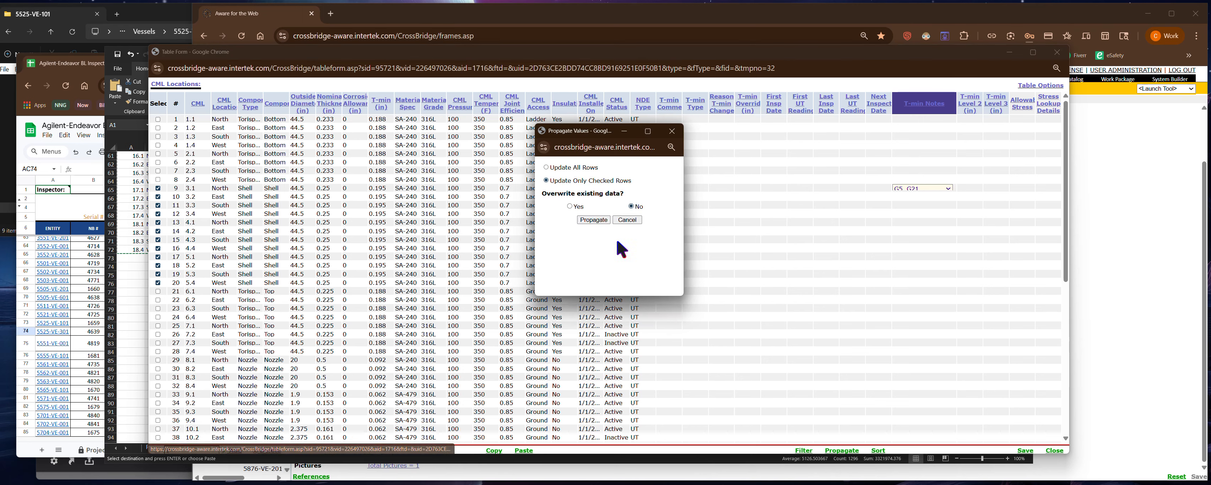
{"action": "left_click", "coordinate": [570, 207]}
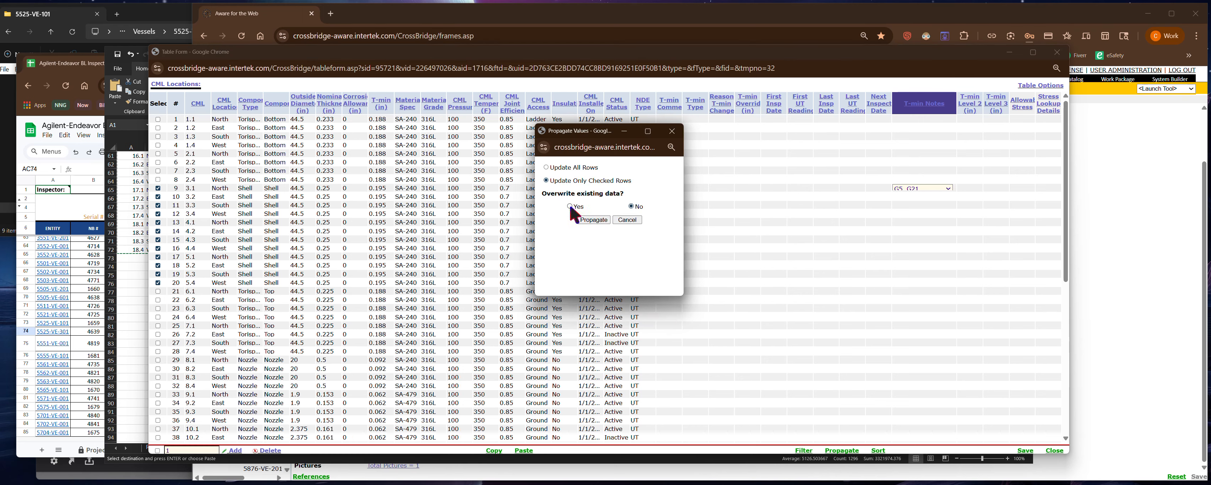
{"action": "left_click", "coordinate": [594, 220]}
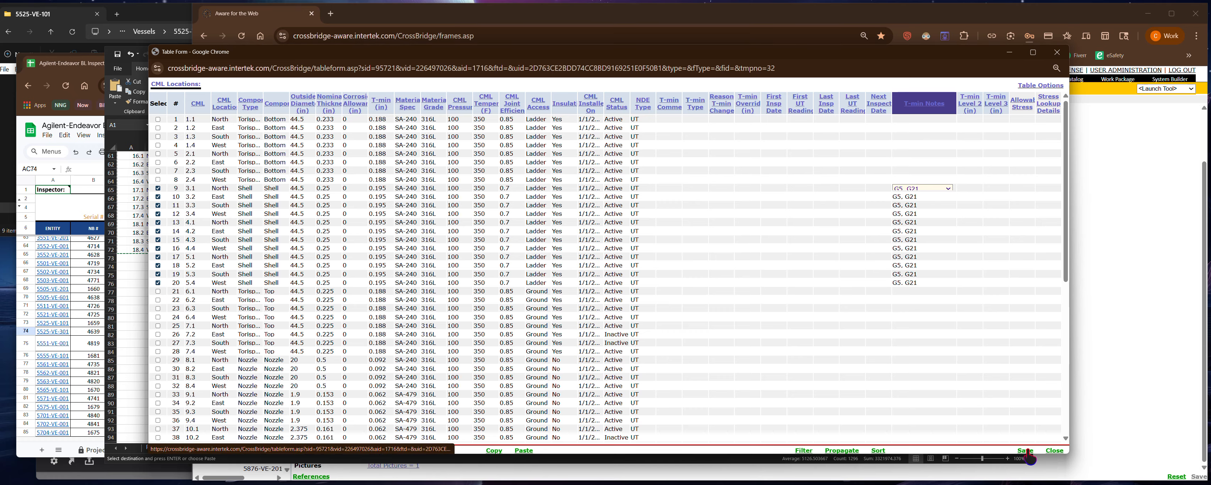
{"action": "left_click", "coordinate": [1055, 450]}
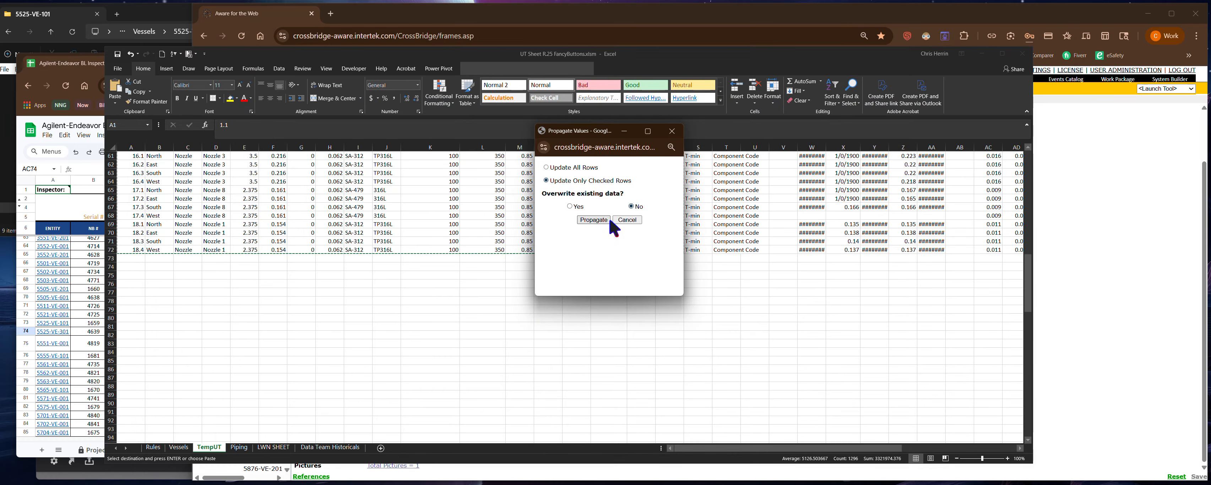
{"action": "left_click", "coordinate": [594, 219]}
{"action": "left_click", "coordinate": [1034, 315]}
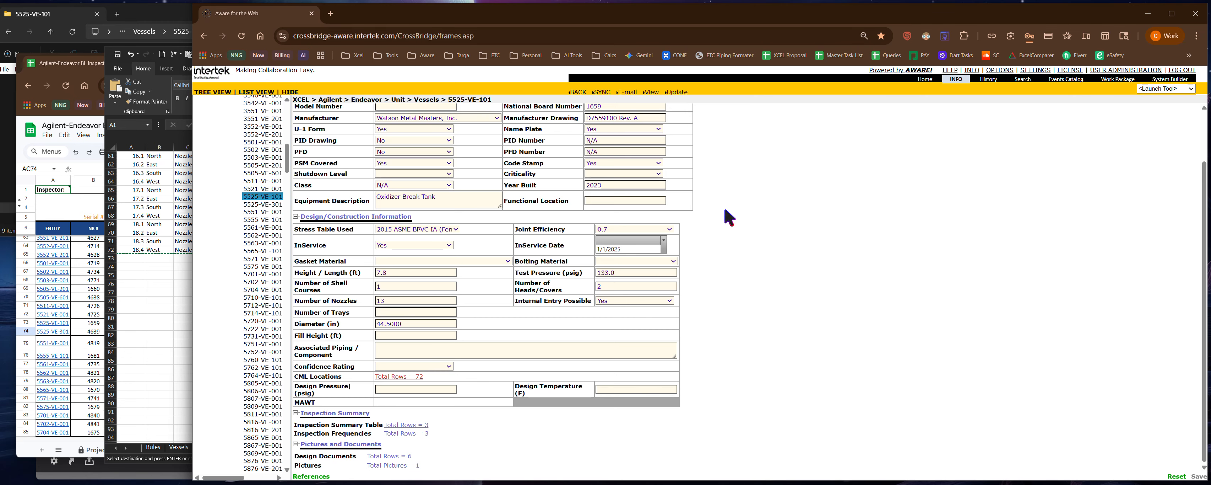
{"action": "left_click", "coordinate": [421, 375]}
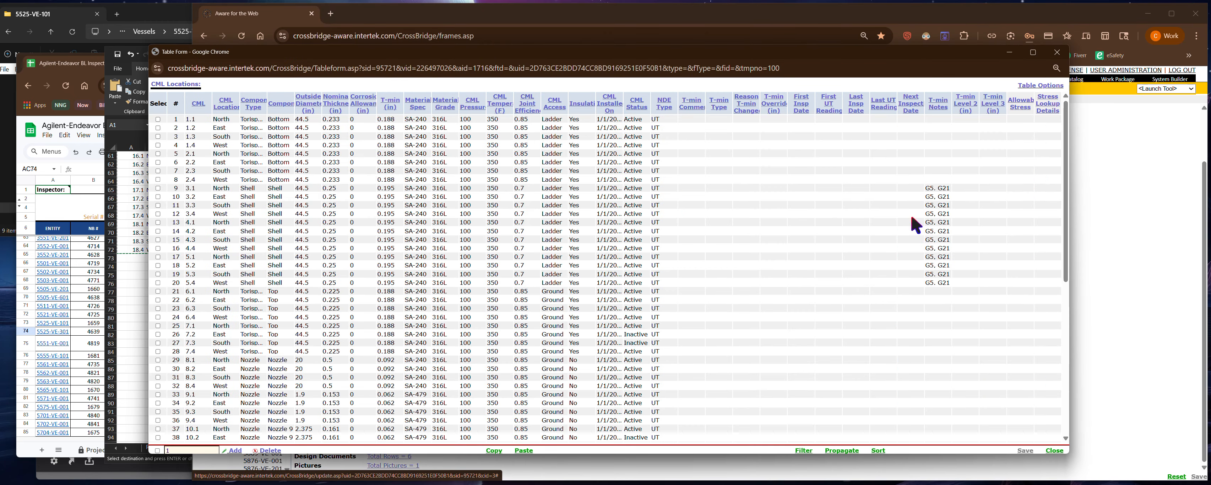
{"action": "left_click", "coordinate": [1054, 450]}
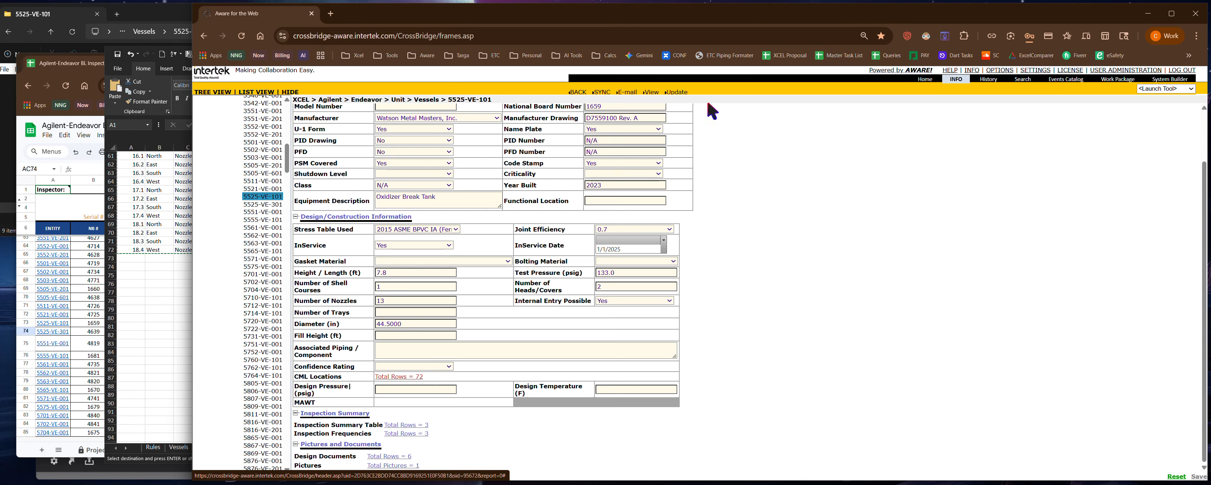
- Open the read-only view of vessel 5525-VE-101 and recalculate its T-mins from the CML table
{"action": "left_click", "coordinate": [652, 91]}
{"action": "scroll", "coordinate": [327, 365], "scroll_direction": "down", "scroll_amount": 15}
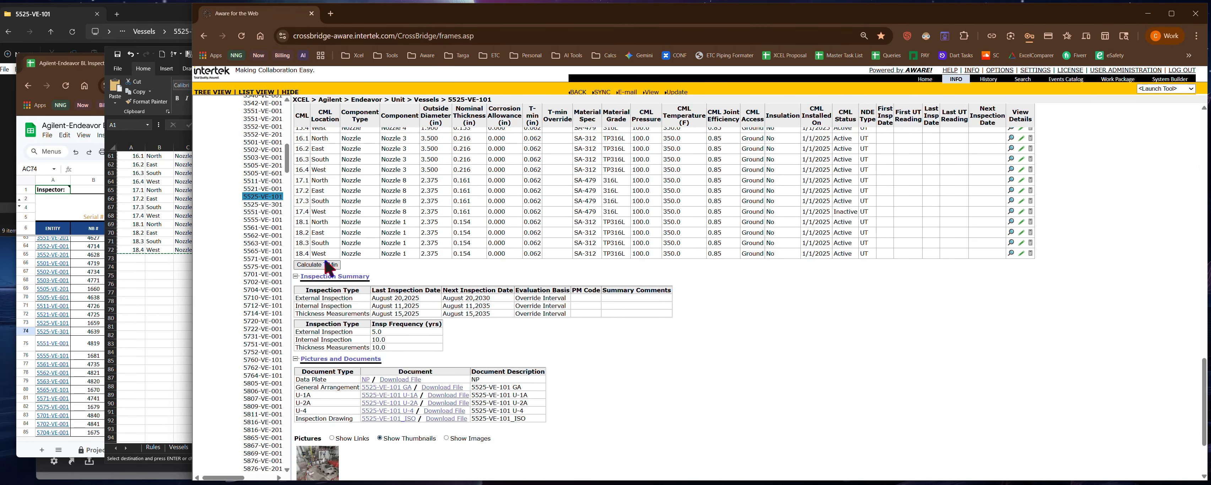
{"action": "left_click", "coordinate": [323, 264]}
{"action": "left_click", "coordinate": [747, 316]}
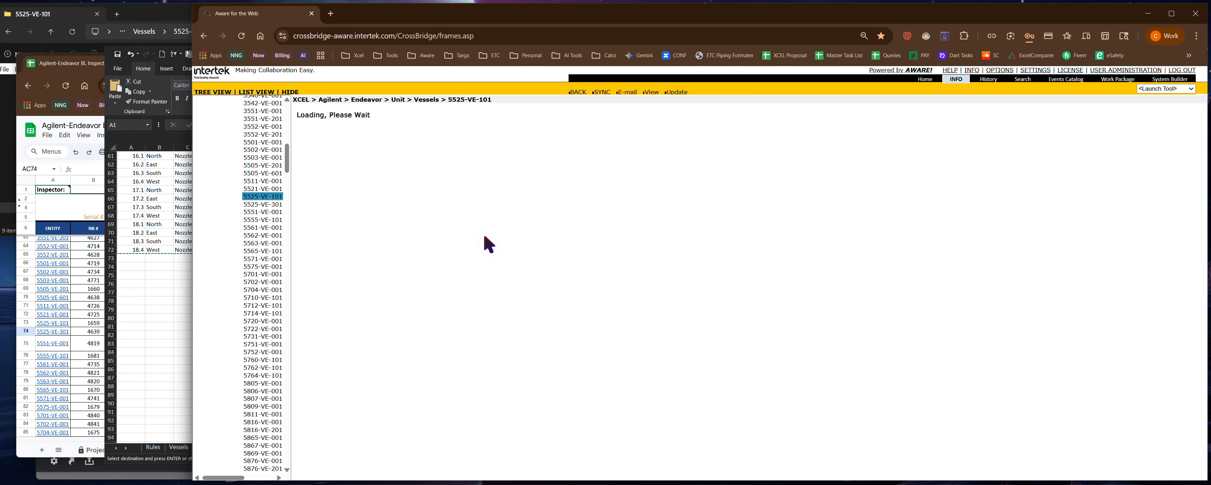
- Review the recalculated T-mins in the CML table and examine the T-min calculation details of shell CML 3.1
{"action": "scroll", "coordinate": [485, 249], "scroll_direction": "down", "scroll_amount": 15}
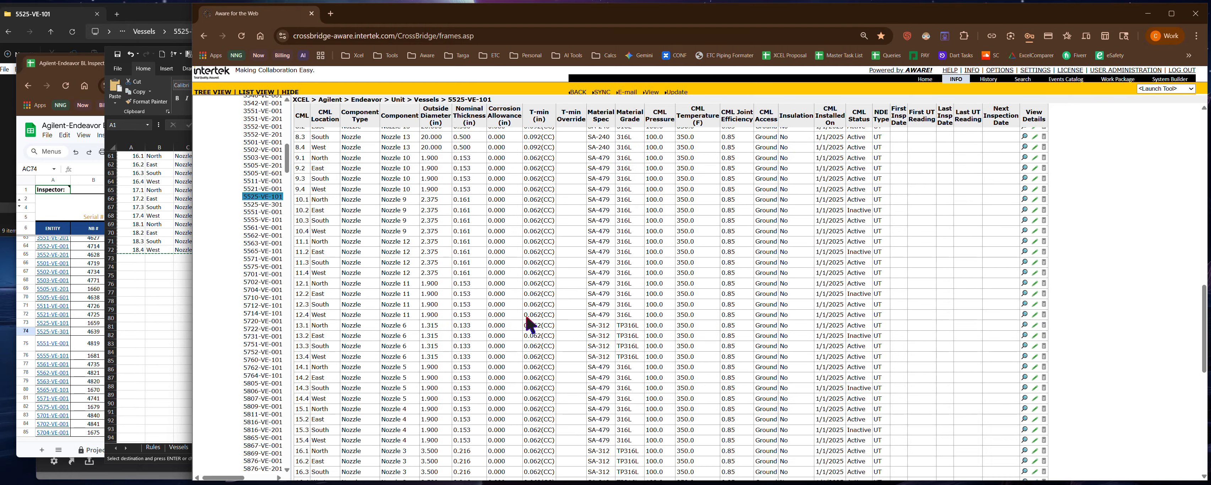
{"action": "scroll", "coordinate": [441, 259], "scroll_direction": "up", "scroll_amount": 10}
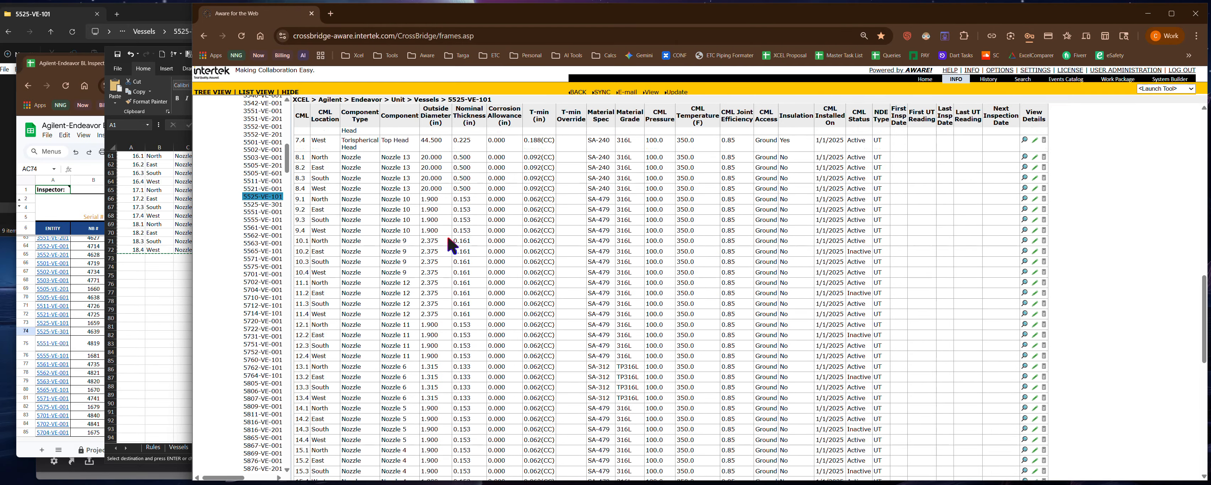
{"action": "left_click_drag", "start_coordinate": [540, 292], "coordinate": [583, 394]}
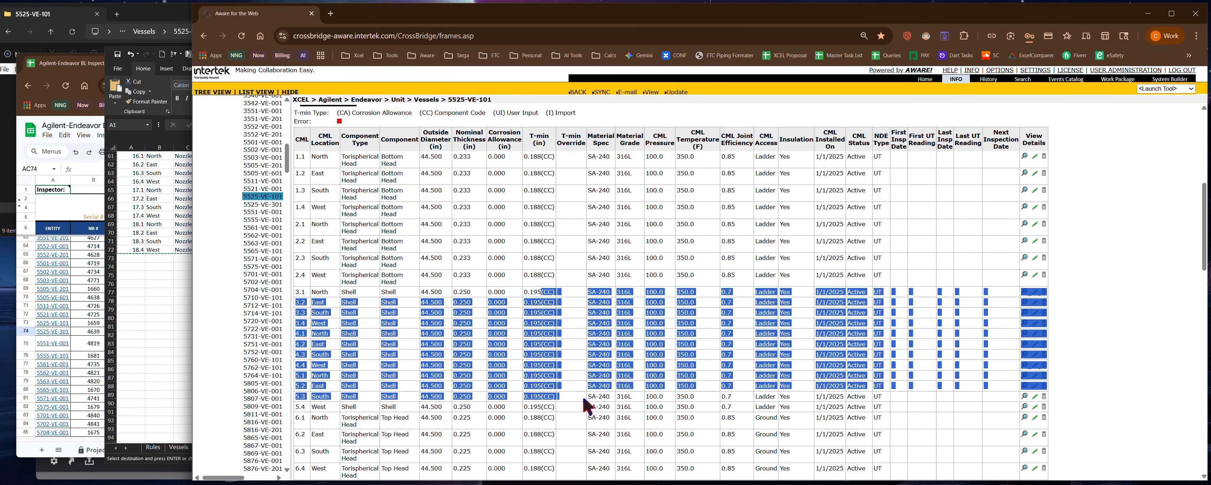
{"action": "left_click", "coordinate": [933, 298]}
{"action": "left_click", "coordinate": [1025, 292]}
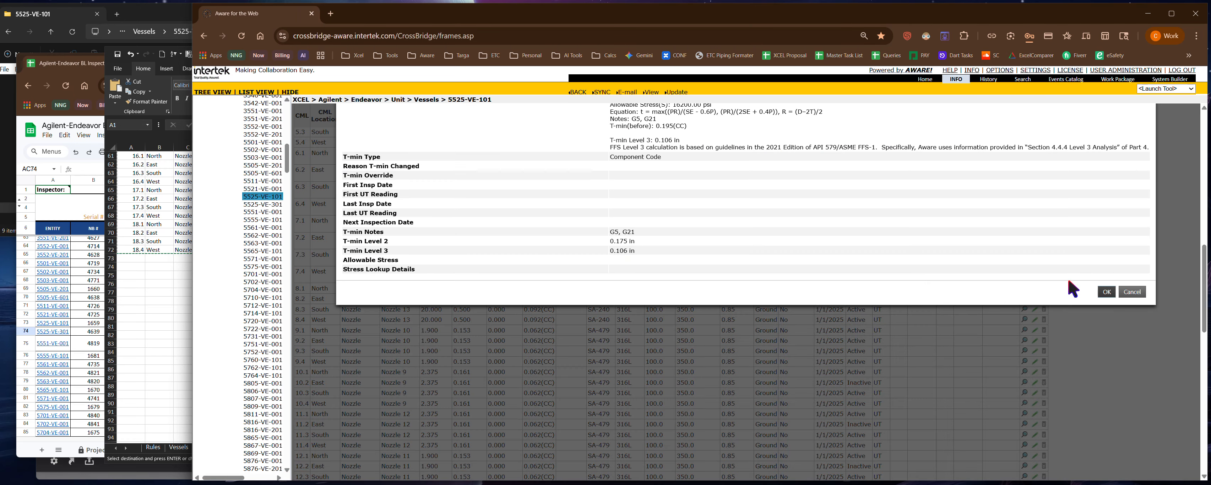
{"action": "left_click", "coordinate": [1131, 292]}
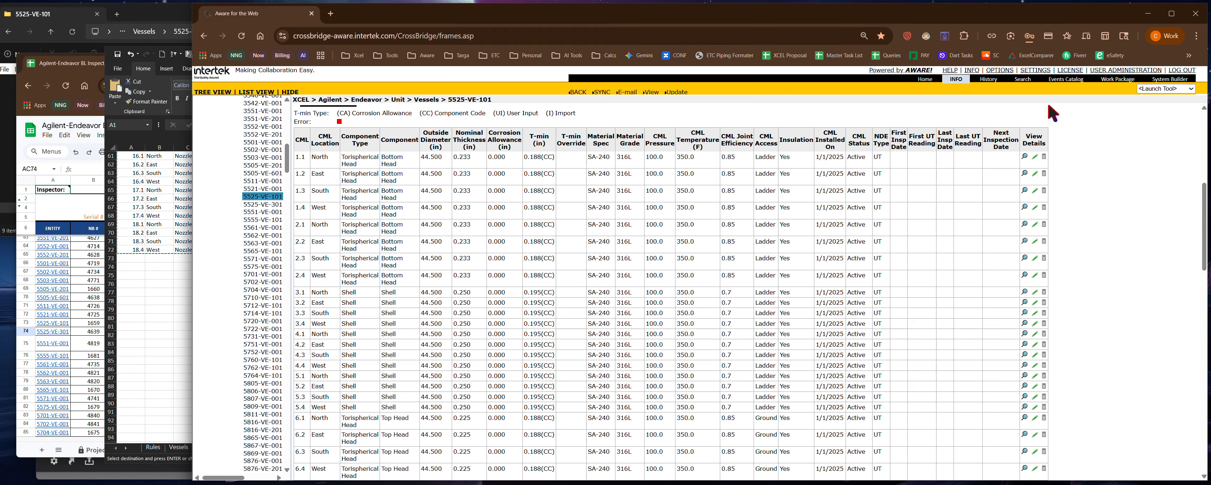
- In Excel, clear the T-min values in H95:H166 of the thickness backup on the TempUT sheet
{"action": "left_click", "coordinate": [110, 282]}
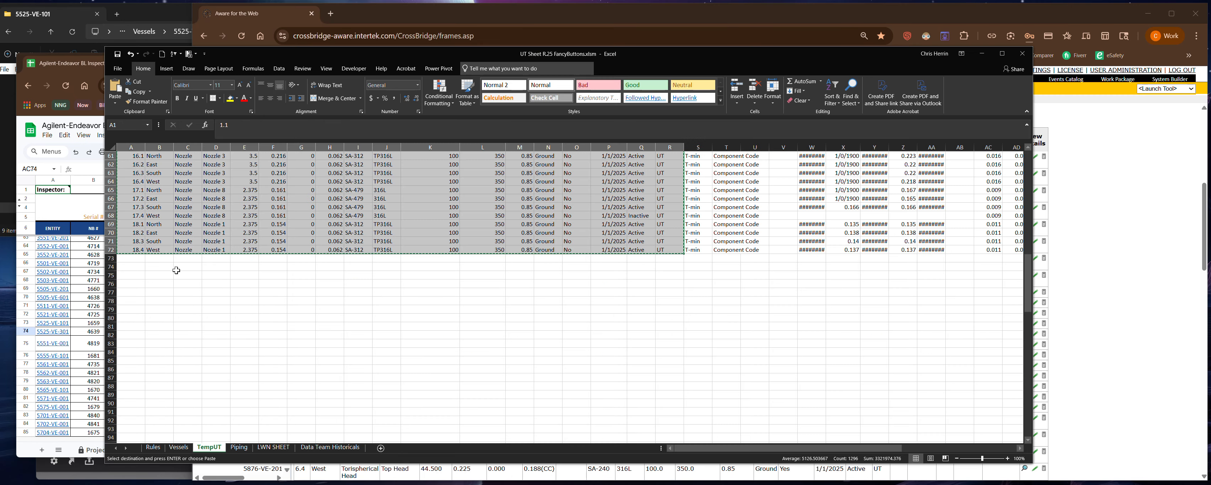
{"action": "left_click", "coordinate": [129, 296]}
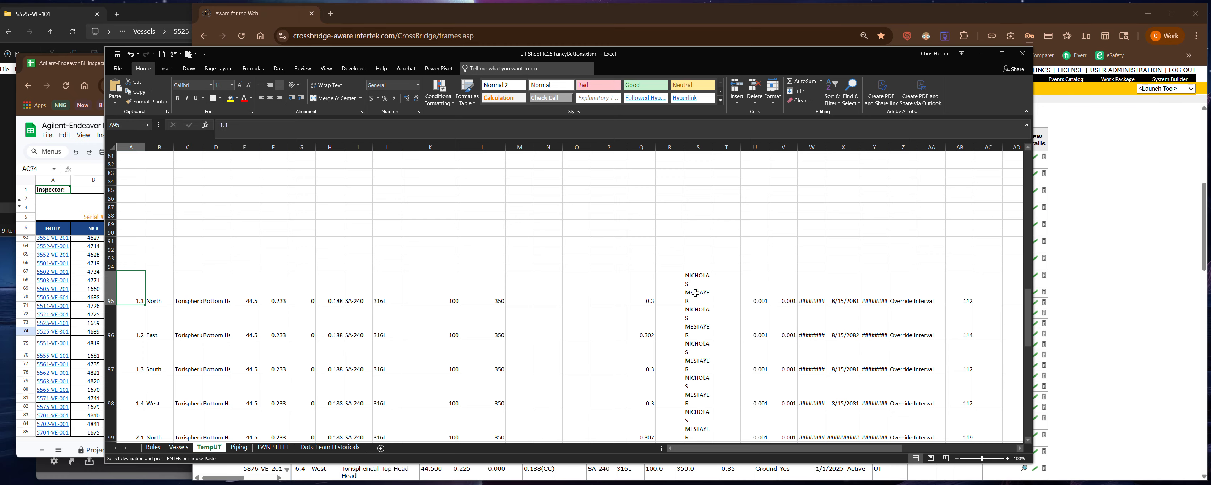
{"action": "scroll", "coordinate": [697, 293], "scroll_direction": "down", "scroll_amount": 13}
{"action": "scroll", "coordinate": [698, 290], "scroll_direction": "down", "scroll_amount": 8}
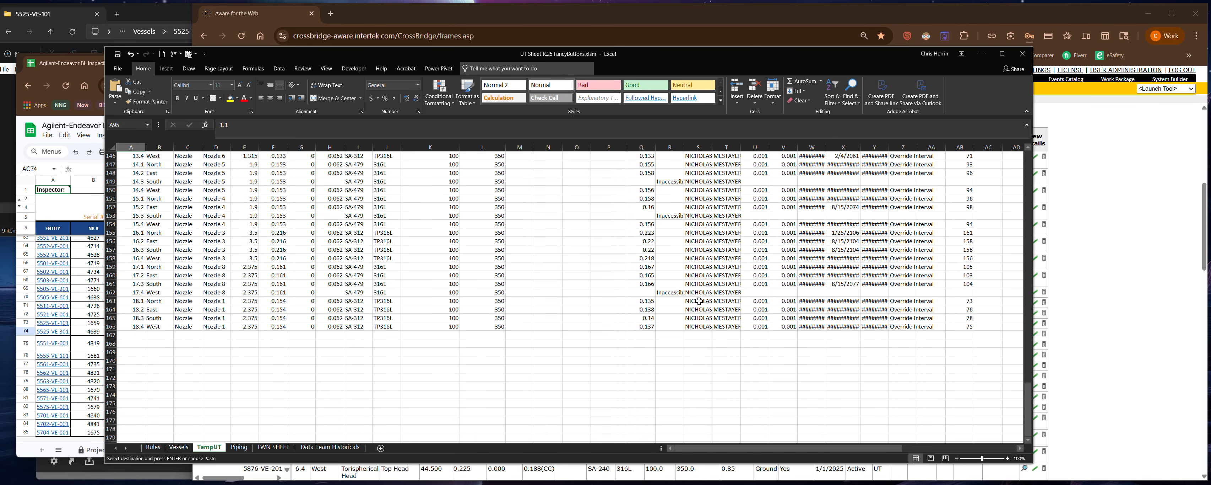
{"action": "left_click", "coordinate": [712, 326], "text": "shift"}
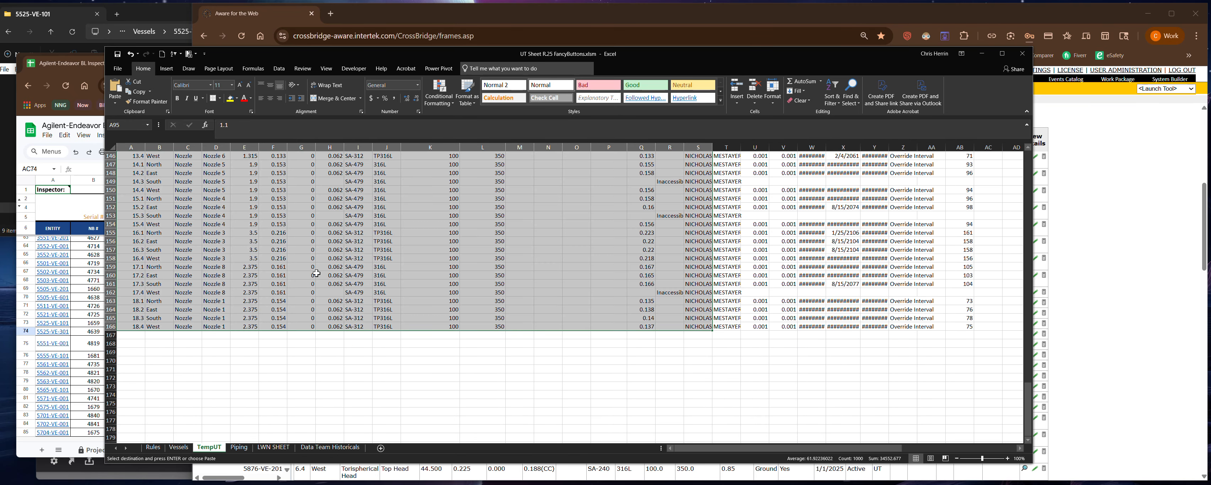
{"action": "left_click", "coordinate": [279, 326]}
{"action": "scroll", "coordinate": [282, 303], "scroll_direction": "up", "scroll_amount": 15}
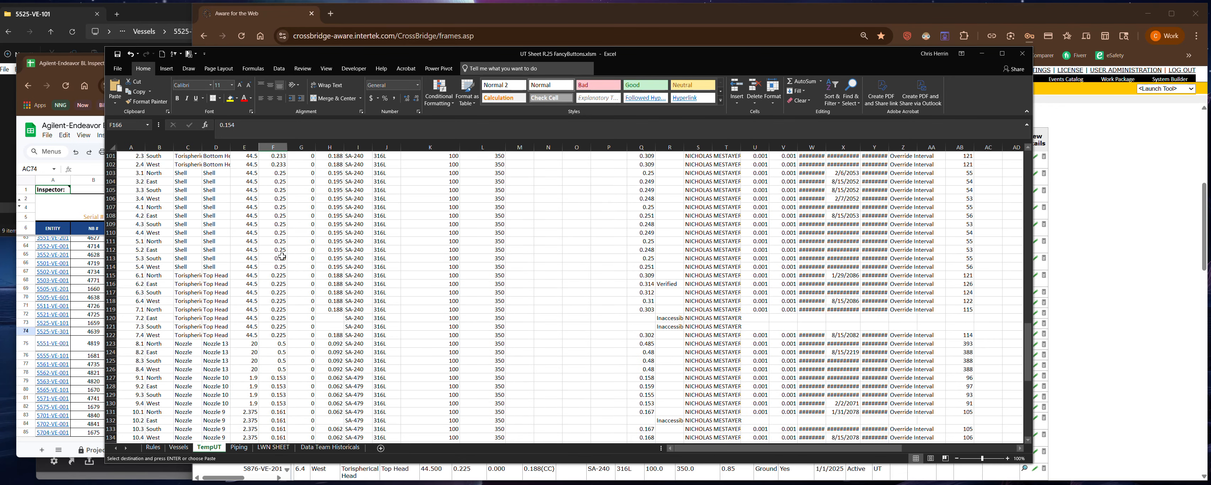
{"action": "scroll", "coordinate": [281, 256], "scroll_direction": "up", "scroll_amount": 4}
{"action": "left_click_drag", "start_coordinate": [332, 216], "coordinate": [332, 442]}
{"action": "key", "text": "Delete"}
{"action": "scroll", "coordinate": [357, 418], "scroll_direction": "up", "scroll_amount": 18}
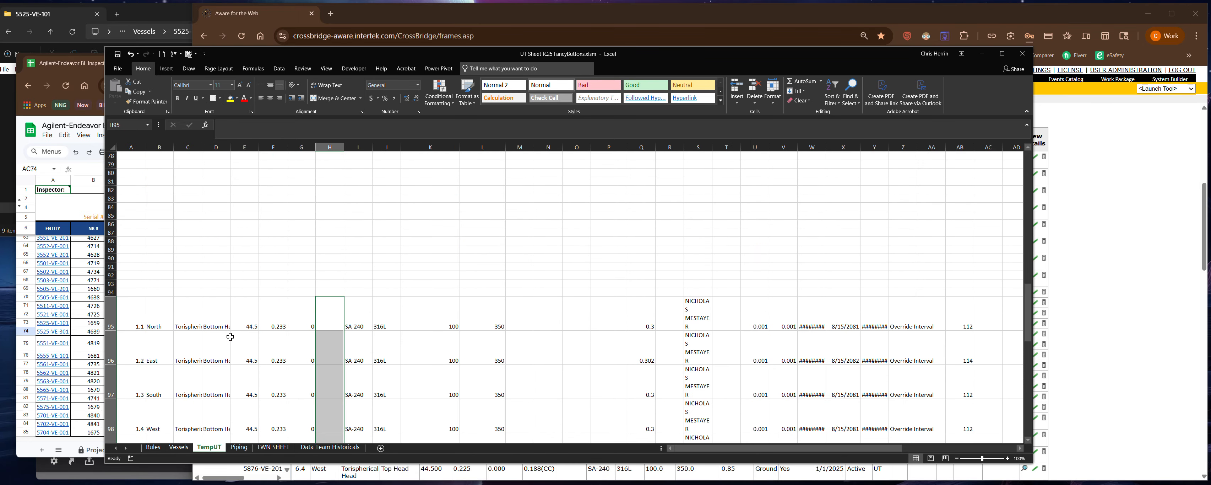
- Copy range A95:S166 of the thickness backup from the TempUT sheet
{"action": "left_click", "coordinate": [131, 316]}
{"action": "scroll", "coordinate": [752, 293], "scroll_direction": "down", "scroll_amount": 20}
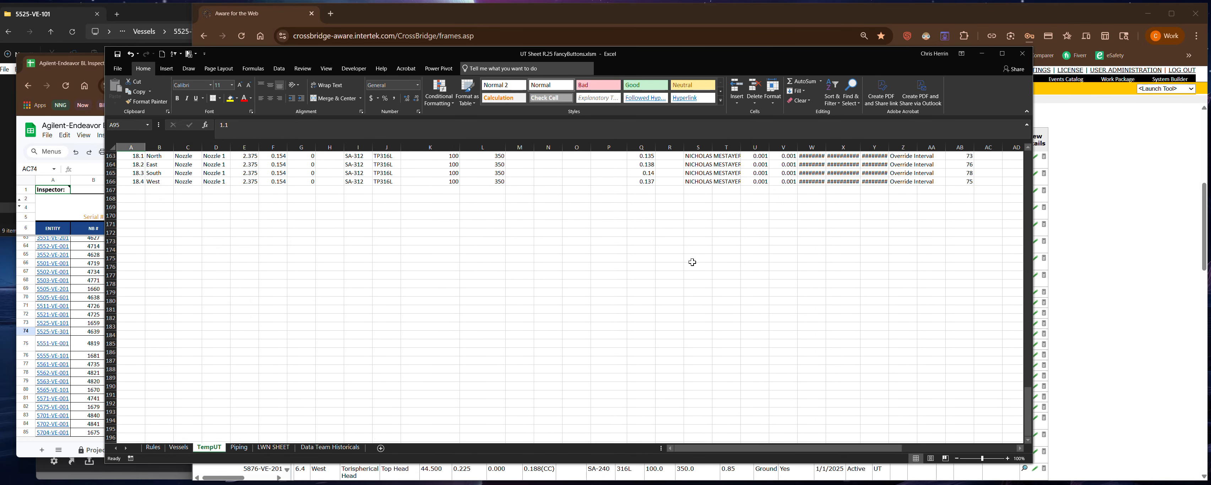
{"action": "scroll", "coordinate": [692, 261], "scroll_direction": "up", "scroll_amount": 2}
{"action": "left_click", "coordinate": [698, 224], "text": "shift"}
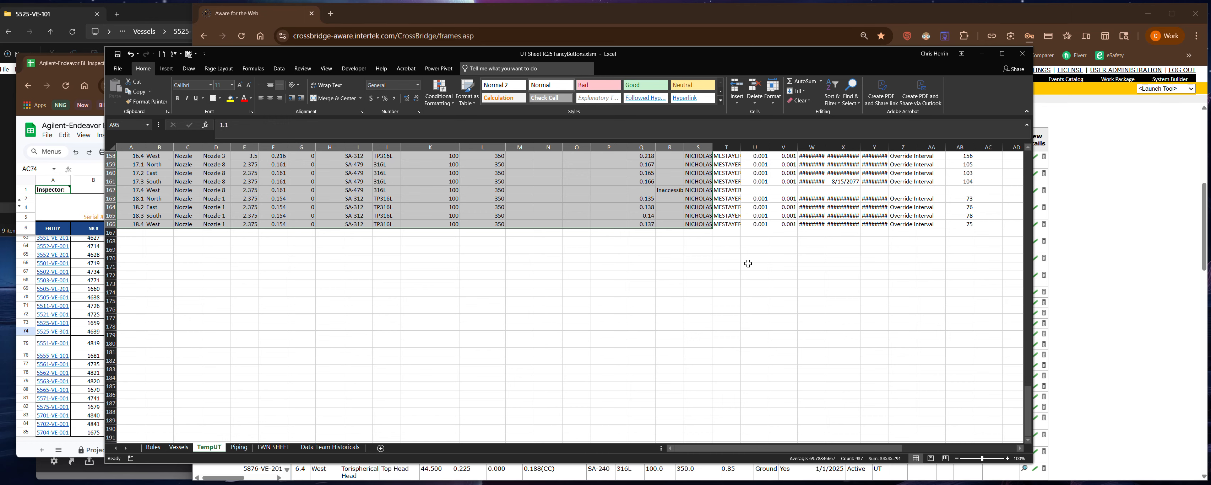
{"action": "key", "text": "ctrl+c"}
- Switch to the Aware browser and open the Thickness Measurements table of the 8/15/2025 Thickness Measurements activity for editing
{"action": "left_click", "coordinate": [1124, 318]}
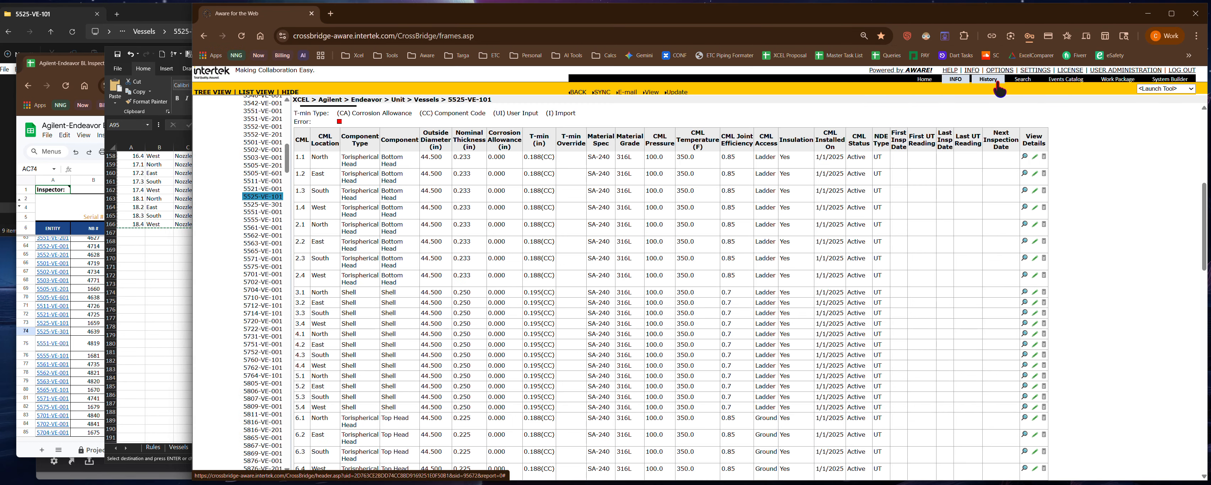
{"action": "left_click", "coordinate": [994, 83]}
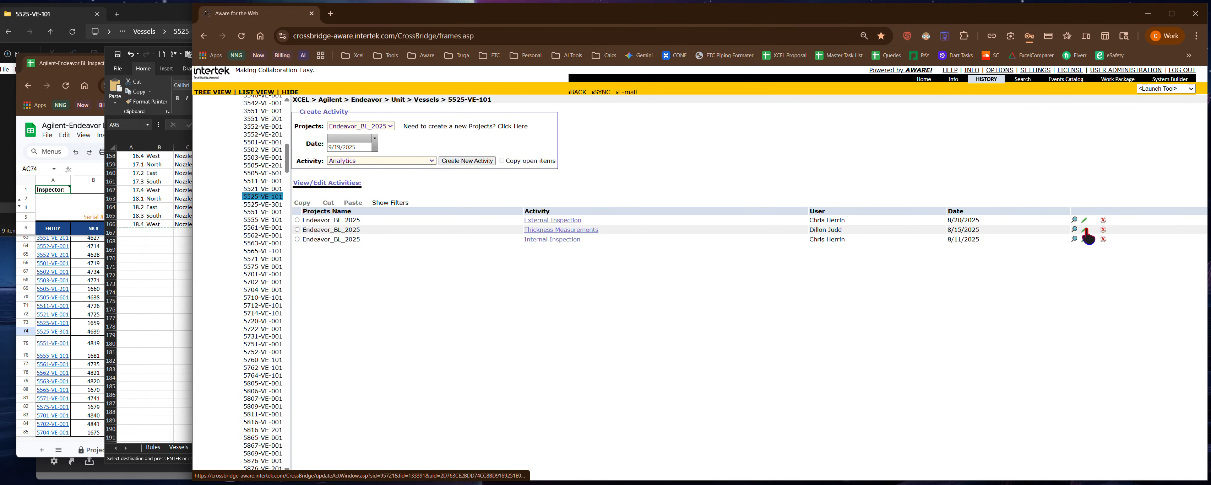
{"action": "left_click", "coordinate": [1083, 230]}
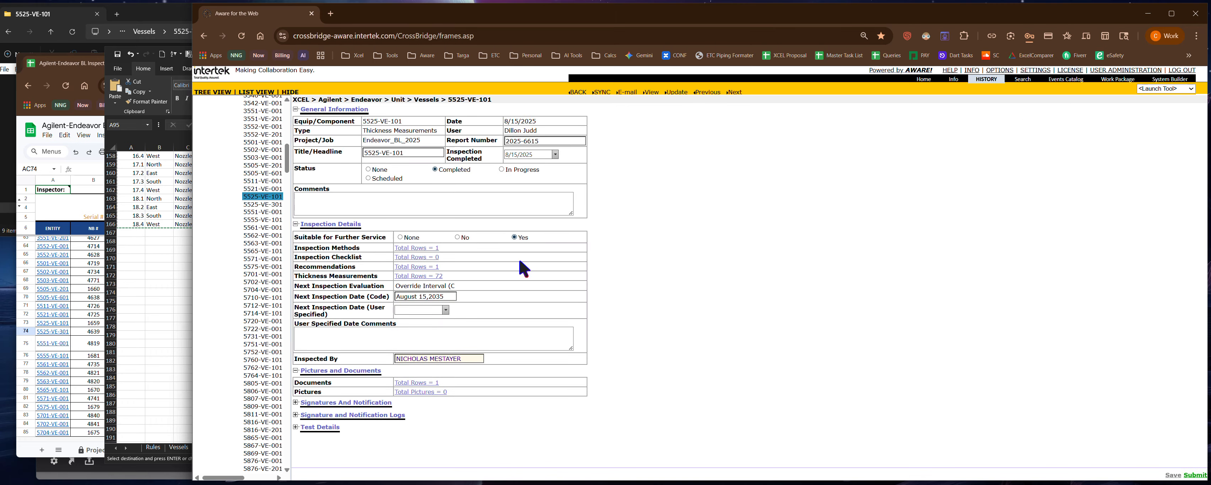
{"action": "left_click", "coordinate": [417, 280]}
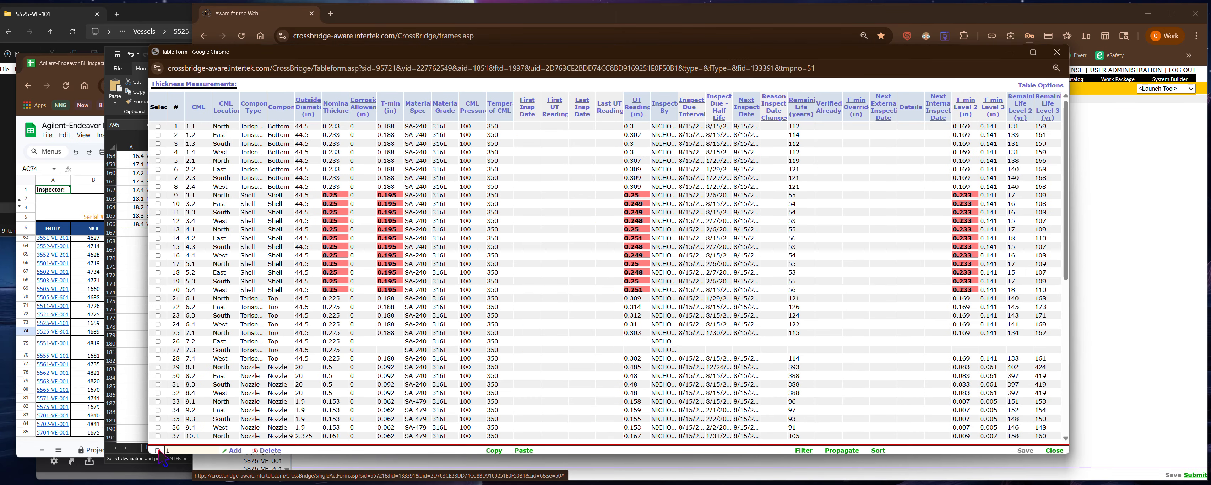
- Replace all rows of the Thickness Measurements table with the copied Excel data, and save and close it
{"action": "left_click", "coordinate": [159, 450]}
{"action": "left_click", "coordinate": [270, 450]}
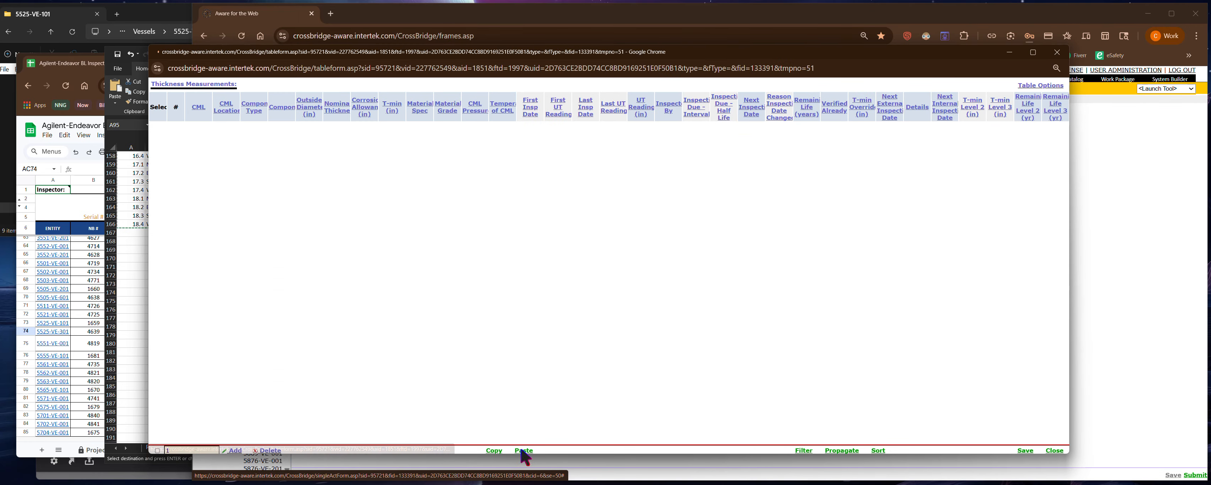
{"action": "left_click", "coordinate": [523, 451]}
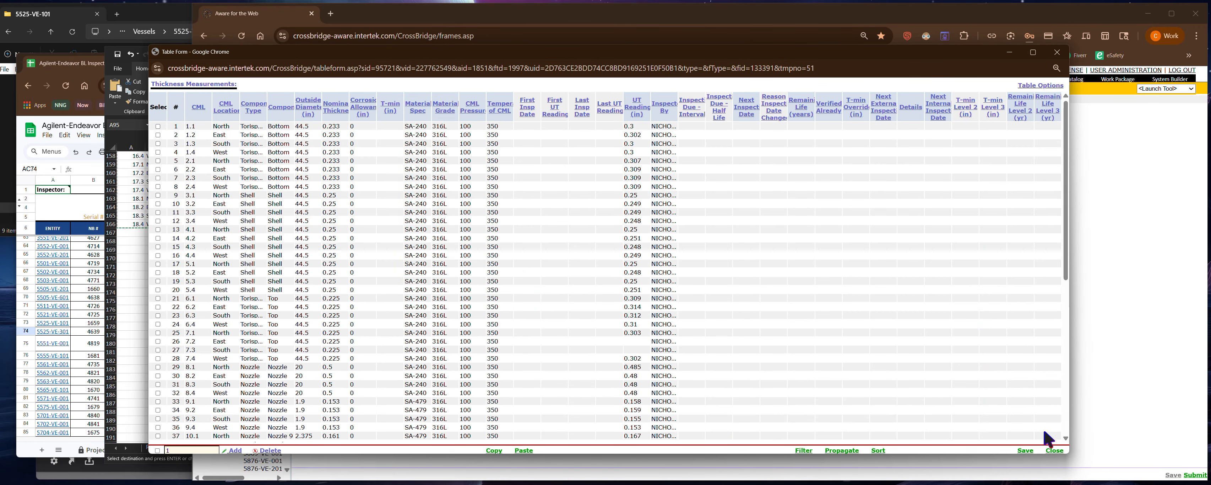
{"action": "left_click", "coordinate": [1027, 452]}
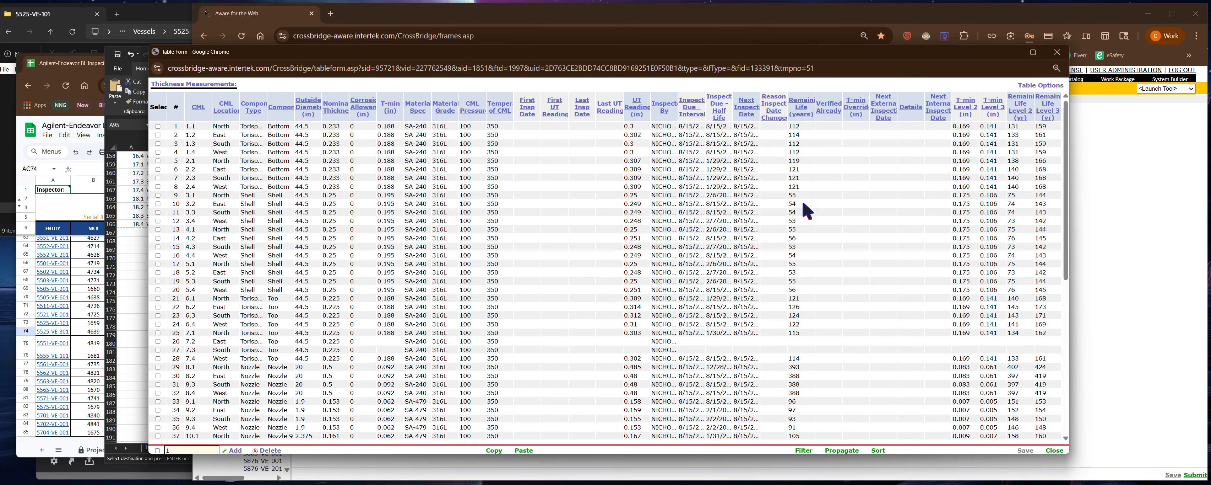
{"action": "left_click", "coordinate": [1055, 453]}
- Delete the failing-vessel row from the activity's Recommendations table, and save and close the table
{"action": "left_click", "coordinate": [407, 268]}
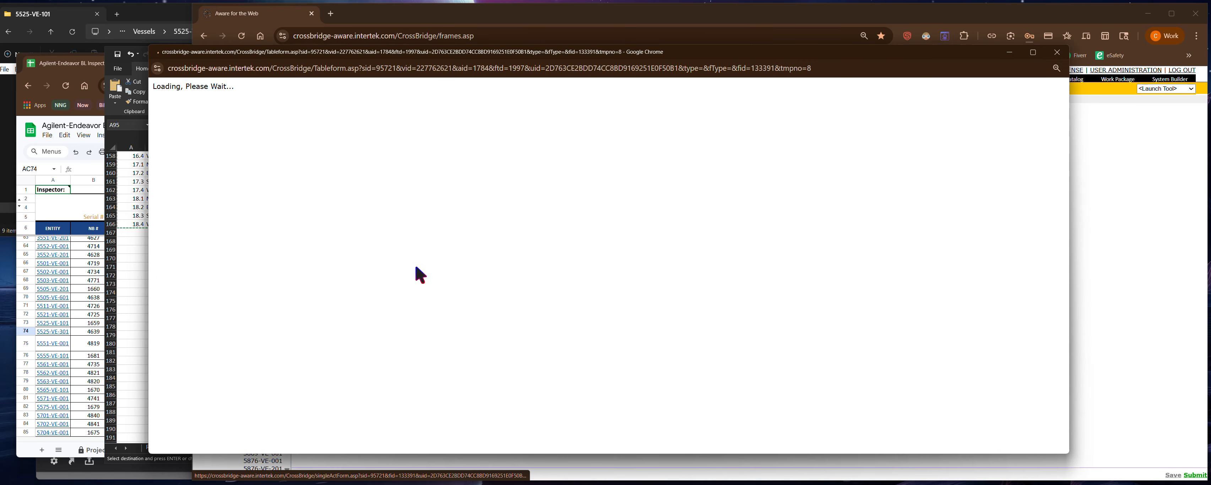
{"action": "left_click", "coordinate": [158, 111]}
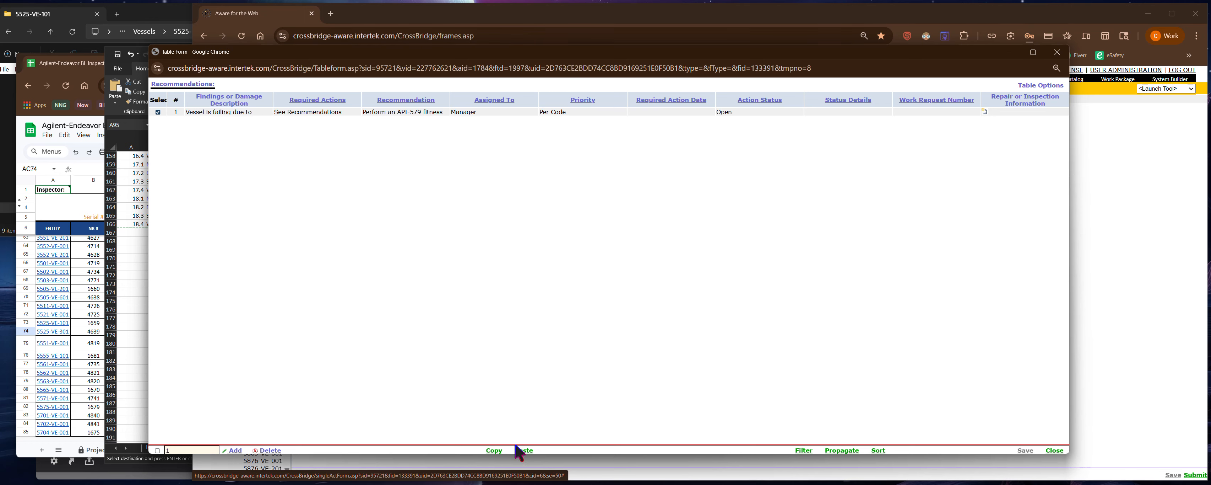
{"action": "left_click", "coordinate": [269, 450]}
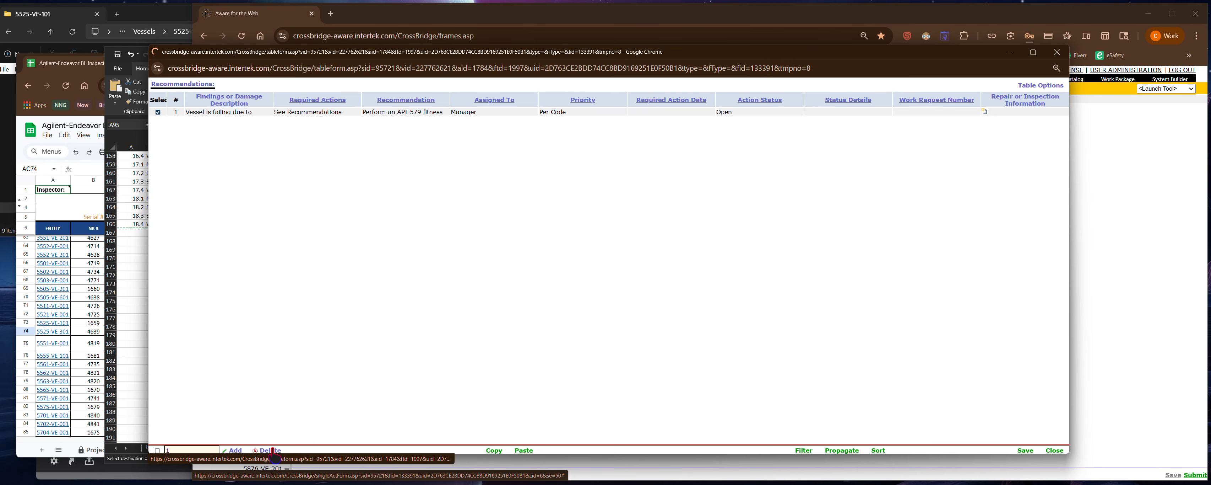
{"action": "left_click", "coordinate": [1025, 450]}
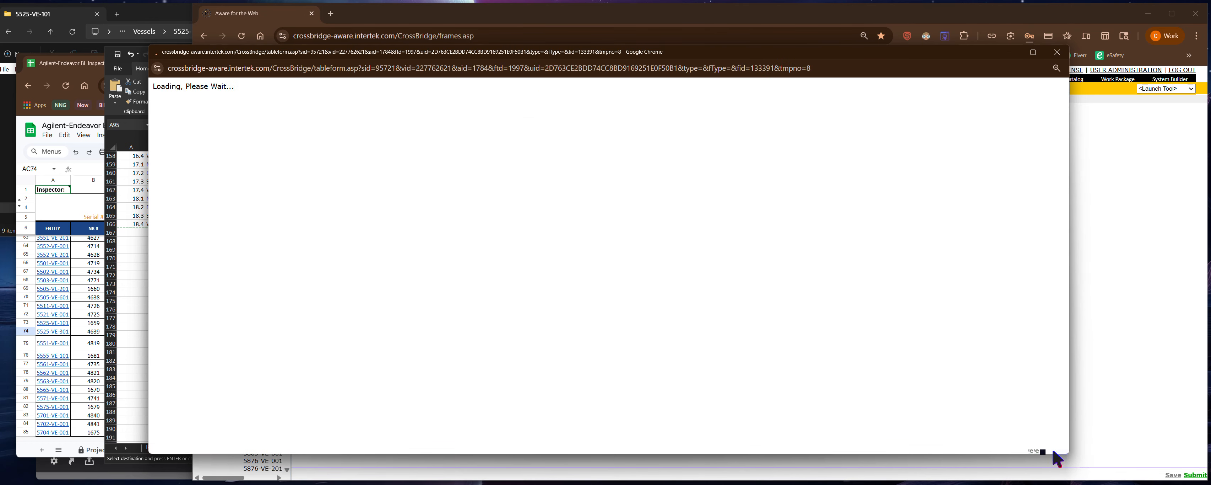
{"action": "left_click", "coordinate": [1054, 450]}
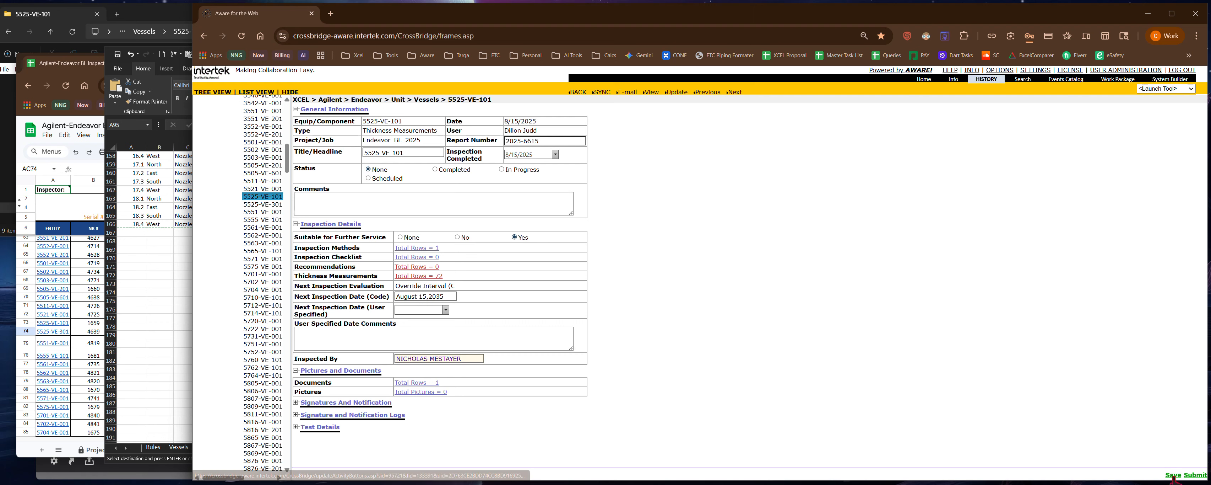
- Save the 8/15/2025 Thickness Measurements activity, set its status to Completed, and save it again
{"action": "left_click", "coordinate": [1173, 475]}
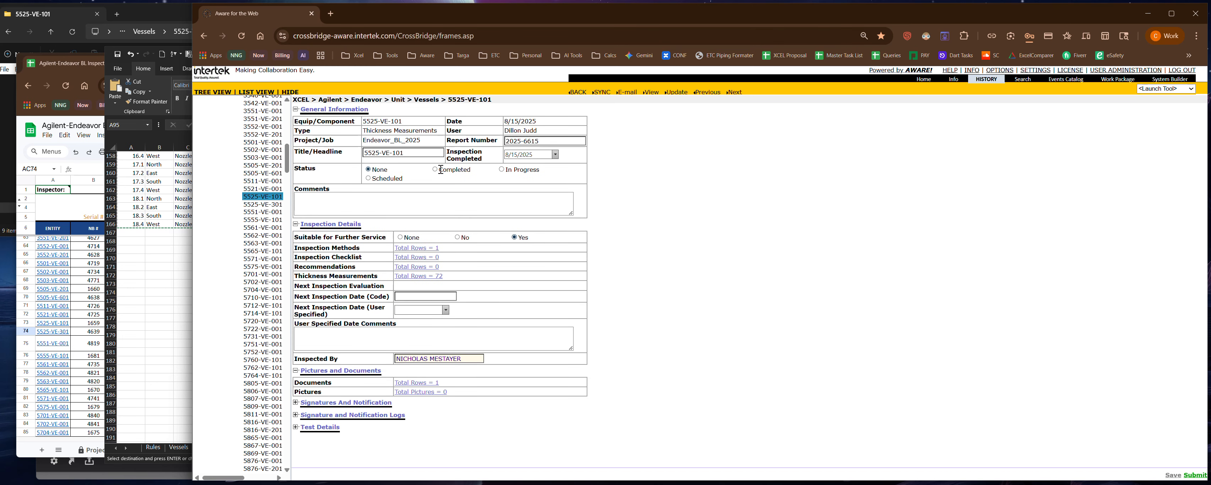
{"action": "left_click", "coordinate": [439, 169]}
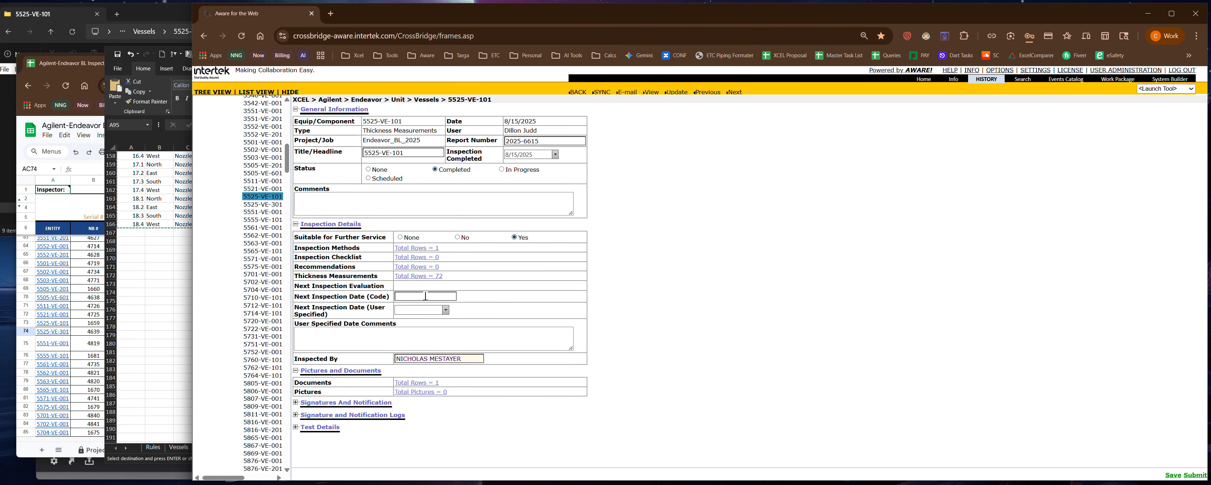
{"action": "left_click", "coordinate": [1170, 474]}
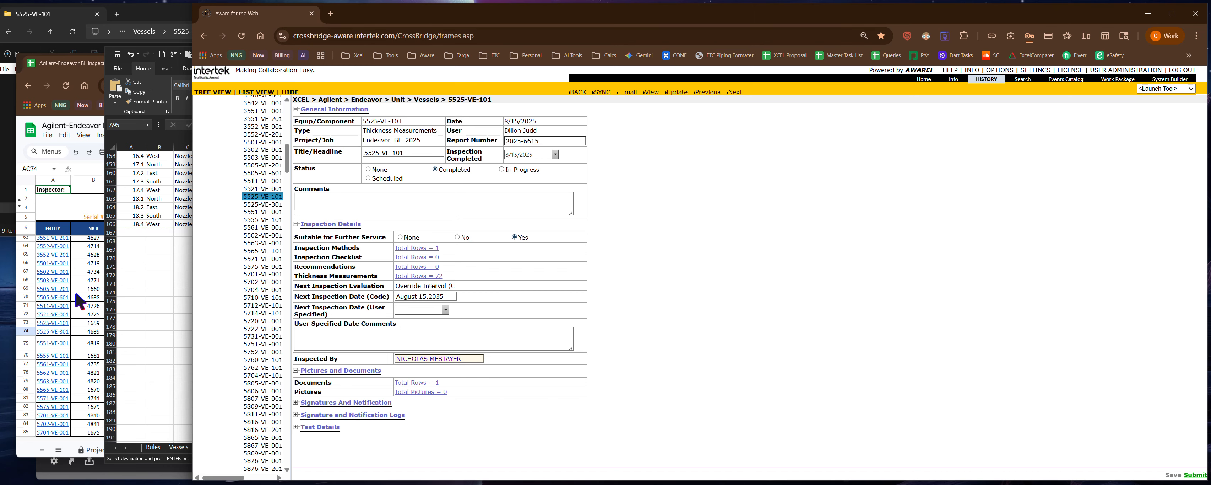
- Switch to the Google Sheets traveler, set cell AA73 for 5525-VE-101 to 40, and open its fill colour choices
{"action": "left_click", "coordinate": [88, 306]}
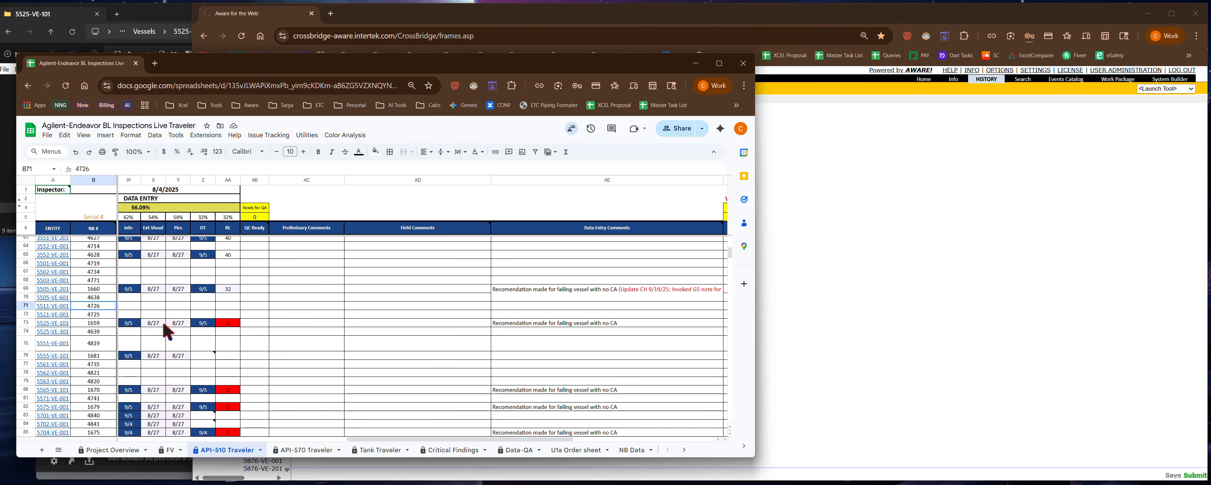
{"action": "left_click", "coordinate": [236, 324]}
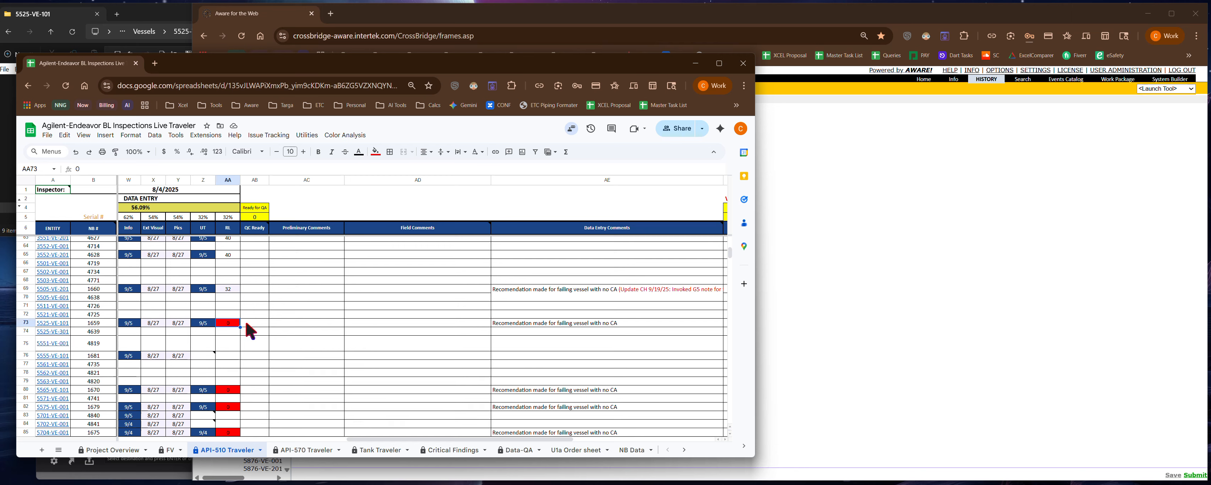
{"action": "type", "text": "40"}
{"action": "left_click", "coordinate": [375, 156]}
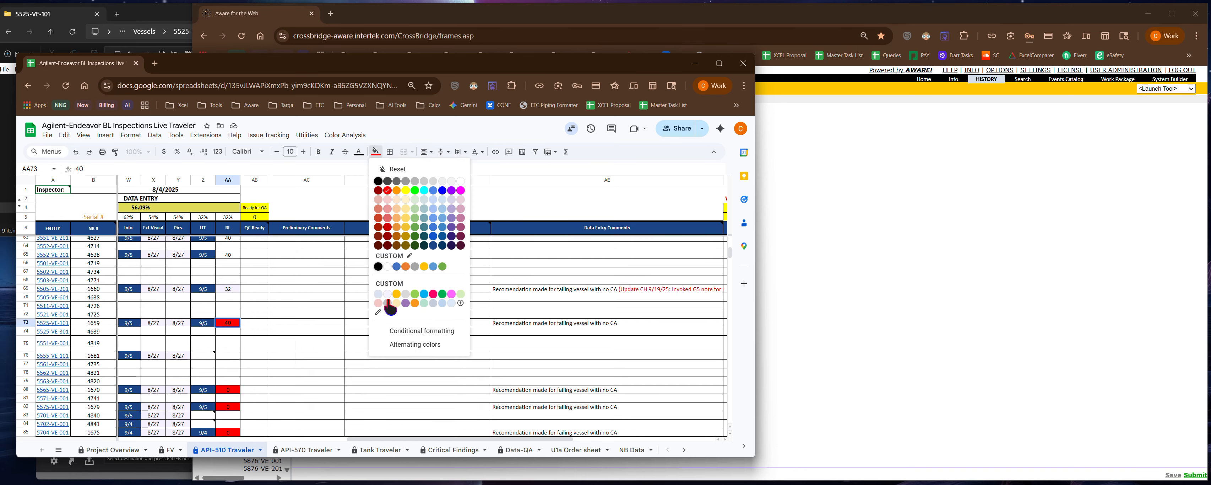